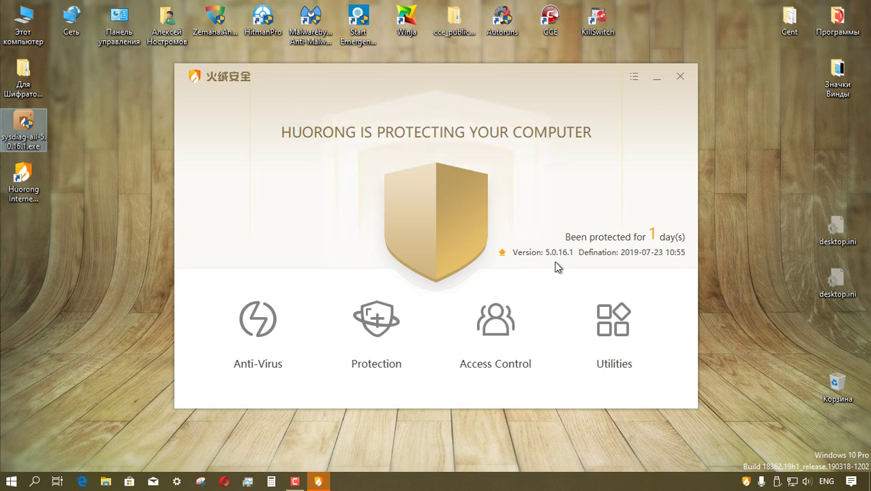
- Open Huorong's preferences and review the General settings and the Anti-Virus settings, including USB disk, email and web protection
{"action": "left_click", "coordinate": [634, 75]}
{"action": "left_click", "coordinate": [630, 213]}
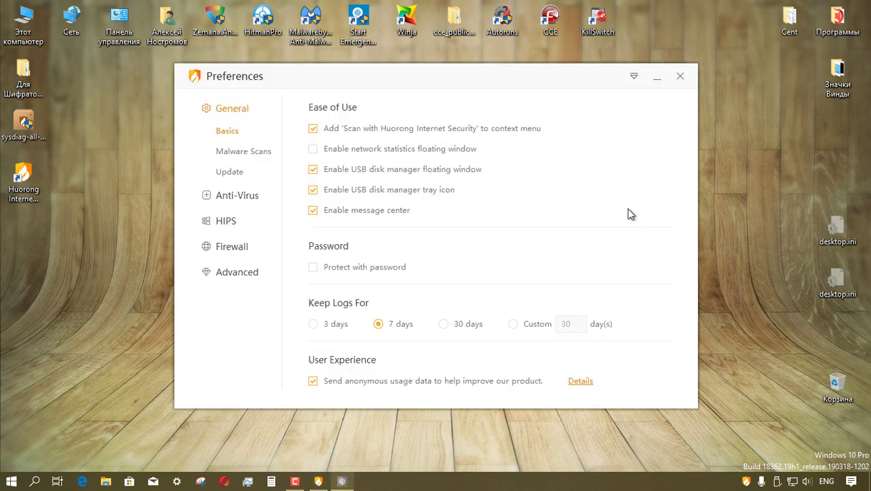
{"action": "left_click", "coordinate": [231, 151]}
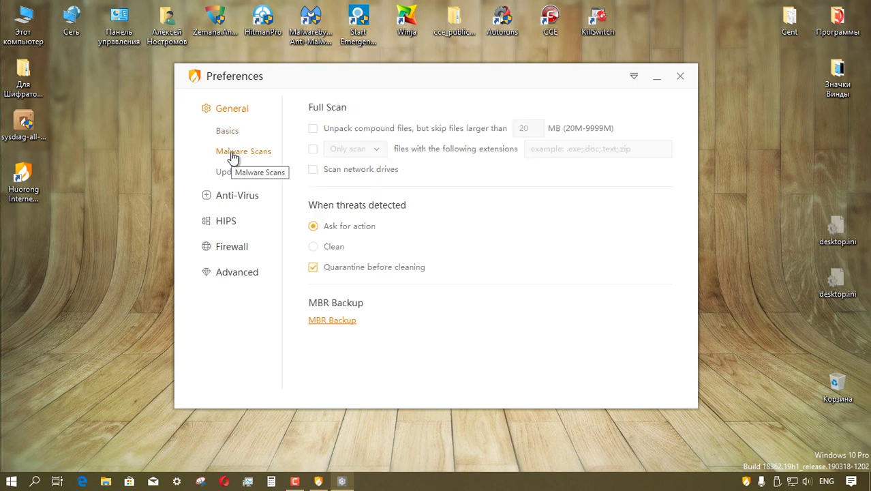
{"action": "left_click", "coordinate": [229, 171]}
{"action": "left_click", "coordinate": [224, 196]}
{"action": "left_click", "coordinate": [223, 197]}
{"action": "left_click", "coordinate": [240, 197]}
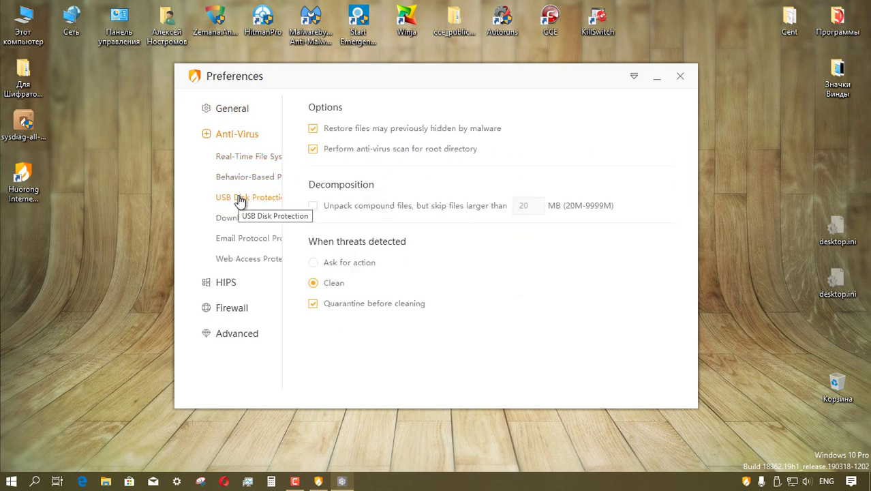
{"action": "left_click", "coordinate": [241, 238]}
{"action": "left_click", "coordinate": [246, 258]}
- Review the HIPS, Firewall and Advanced preferences, including Application Reinforcement, Browser Protection, Custom Rules and IP Blacklist
{"action": "left_click", "coordinate": [226, 282]}
{"action": "left_click", "coordinate": [239, 202]}
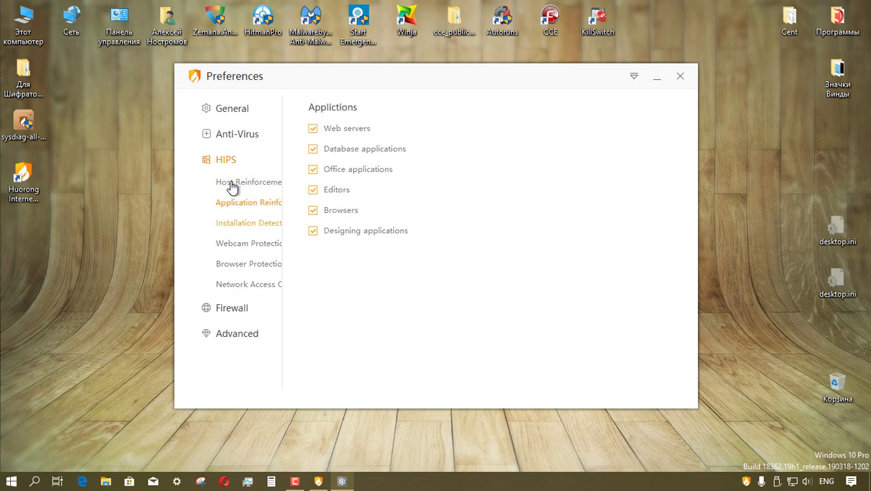
{"action": "left_click", "coordinate": [247, 264]}
{"action": "left_click", "coordinate": [232, 307]}
{"action": "left_click", "coordinate": [244, 229]}
{"action": "left_click", "coordinate": [238, 252]}
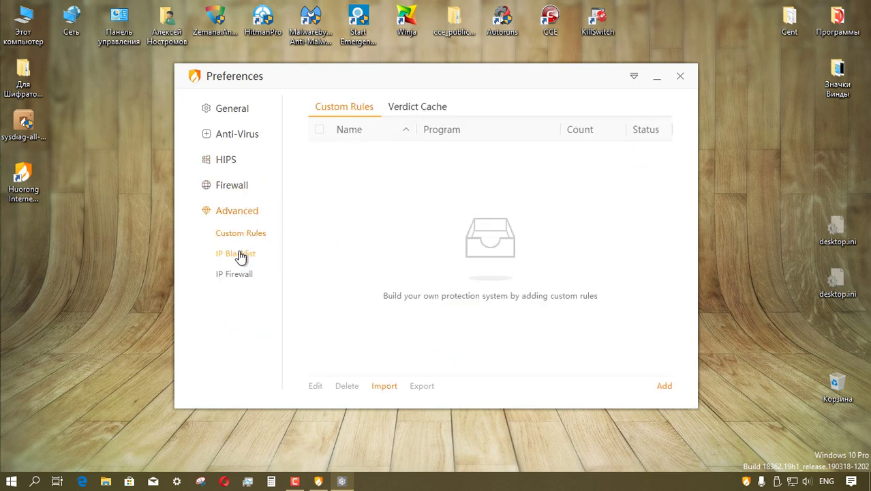
- Close the preferences and check for updates to Huorong and its virus definitions
{"action": "key", "text": "Escape"}
{"action": "left_click", "coordinate": [261, 328]}
{"action": "key", "text": "Escape"}
{"action": "left_click", "coordinate": [502, 251]}
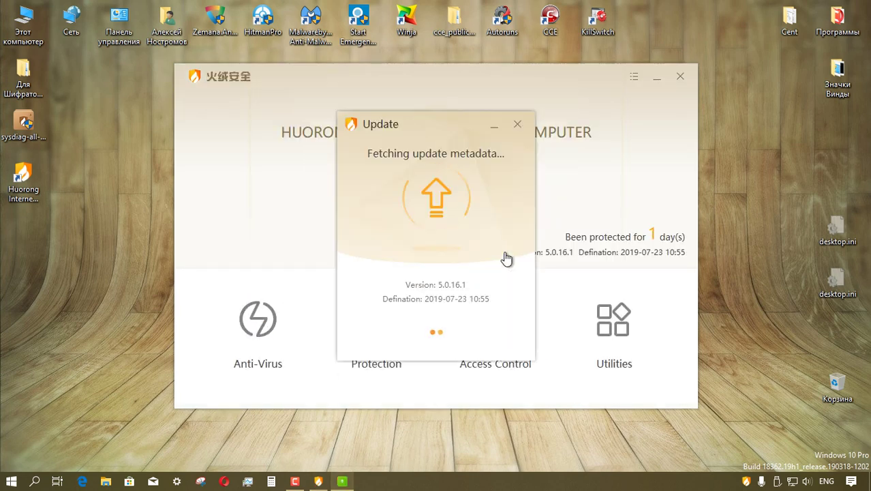
- Review the HIPS, Firewall and Advanced modules under Protection, and look at Access Control
{"action": "left_click", "coordinate": [377, 362]}
{"action": "left_click", "coordinate": [225, 134]}
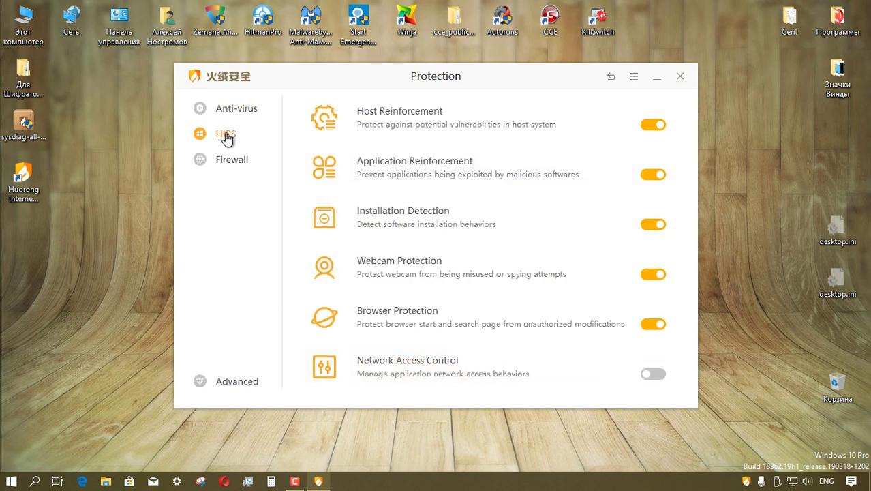
{"action": "left_click", "coordinate": [230, 160]}
{"action": "left_click", "coordinate": [238, 383]}
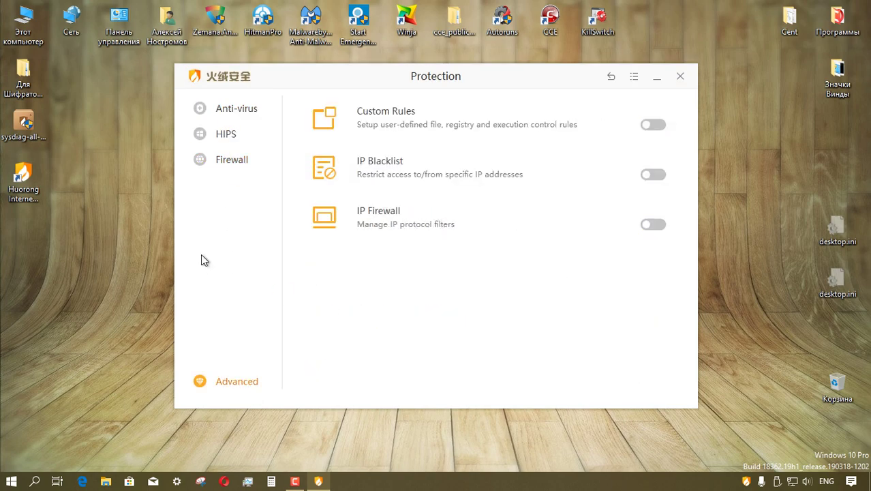
{"action": "key", "text": "Escape"}
{"action": "left_click", "coordinate": [494, 330]}
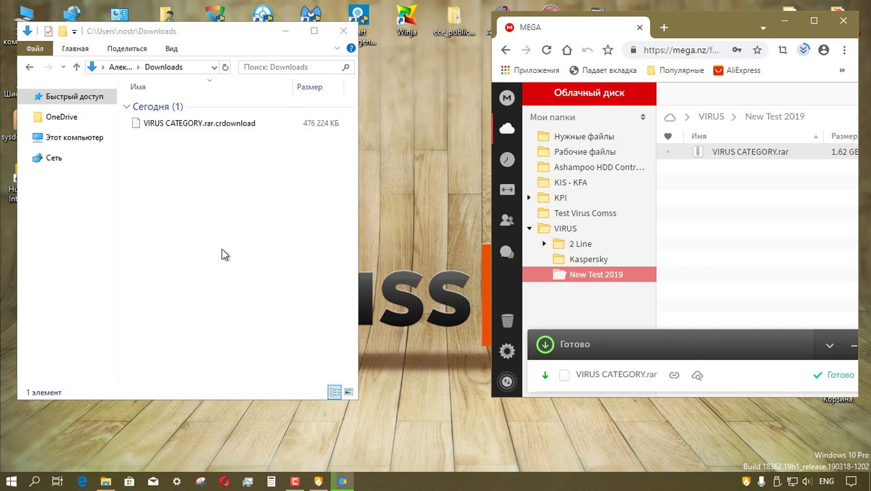
- Close the MEGA browser window and extract VIRUS CATEGORY.rar into its own folder, entering the archive password
{"action": "key", "text": "alt+F4"}
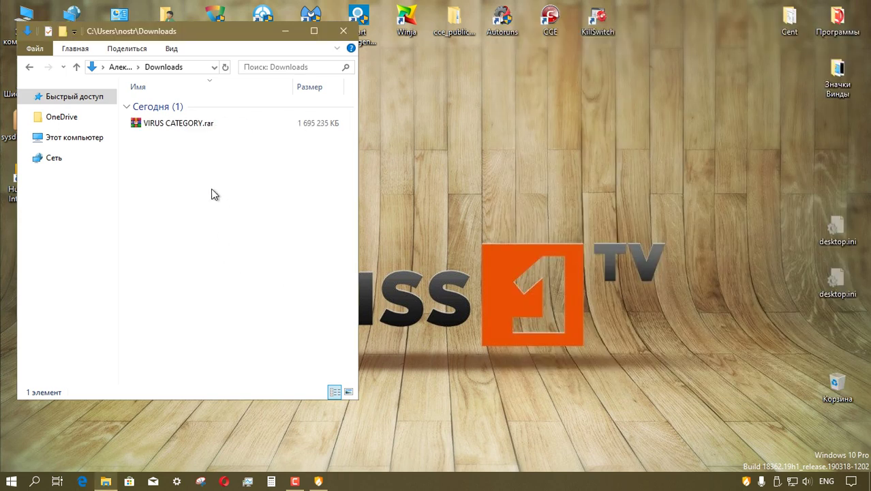
{"action": "left_click", "coordinate": [187, 128]}
{"action": "right_click", "coordinate": [184, 124]}
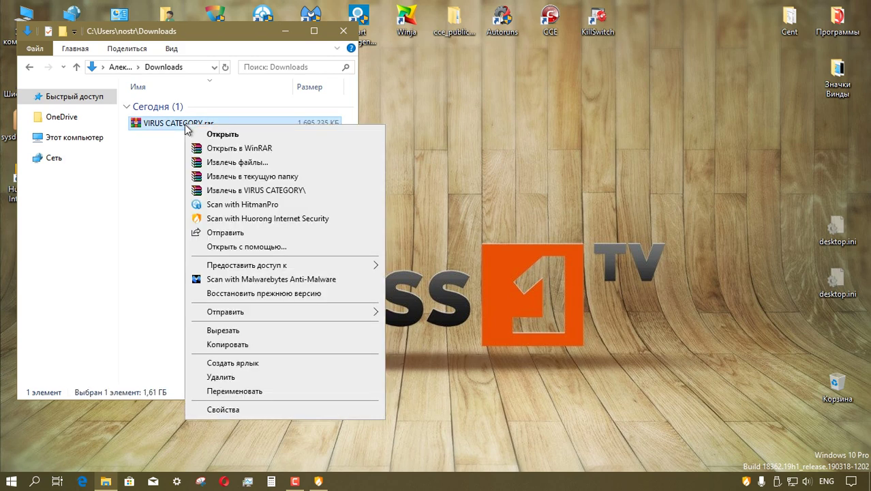
{"action": "left_click", "coordinate": [272, 190]}
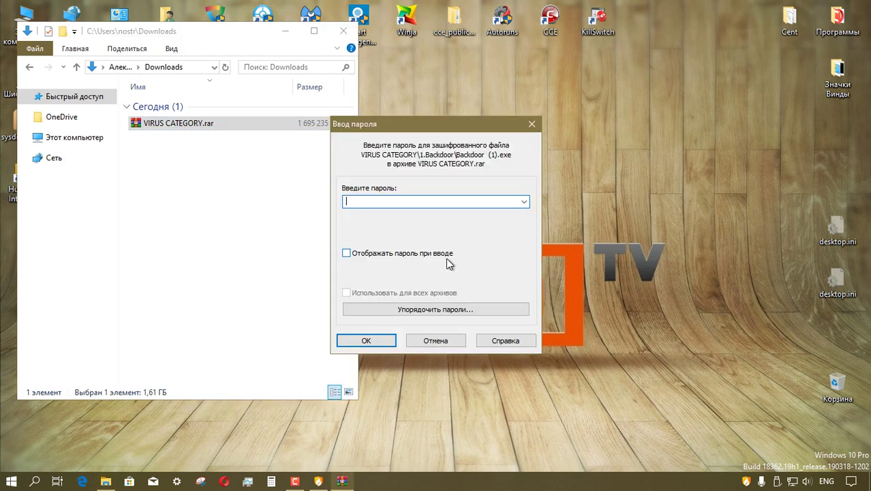
{"action": "key", "text": "Return"}
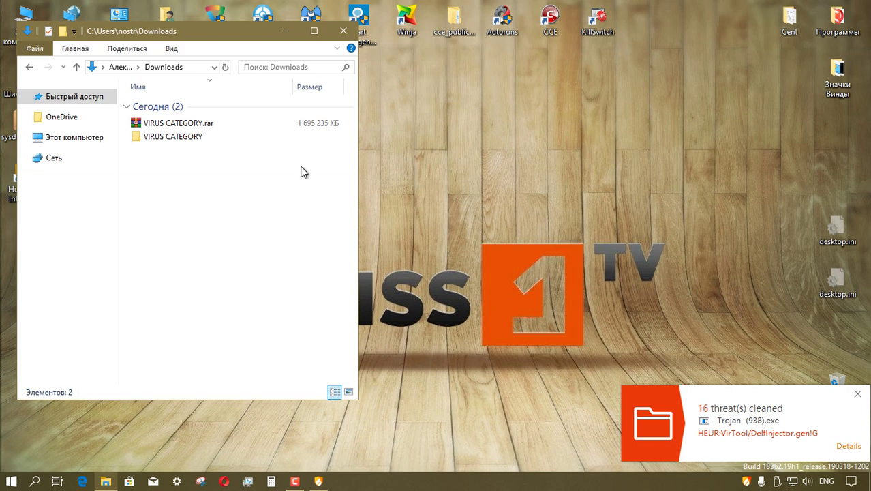
- Scan the extracted VIRUS CATEGORY folder with Huorong Internet Security and clean all detected threats
{"action": "left_click", "coordinate": [201, 137]}
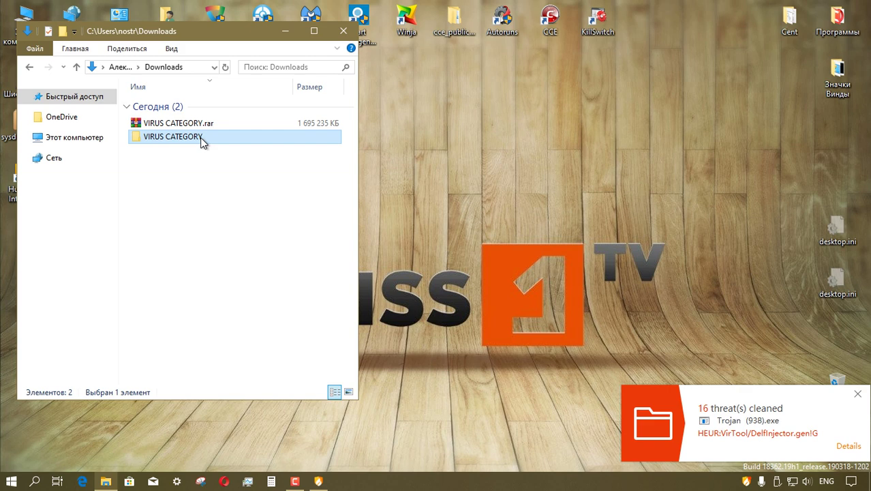
{"action": "right_click", "coordinate": [201, 141]}
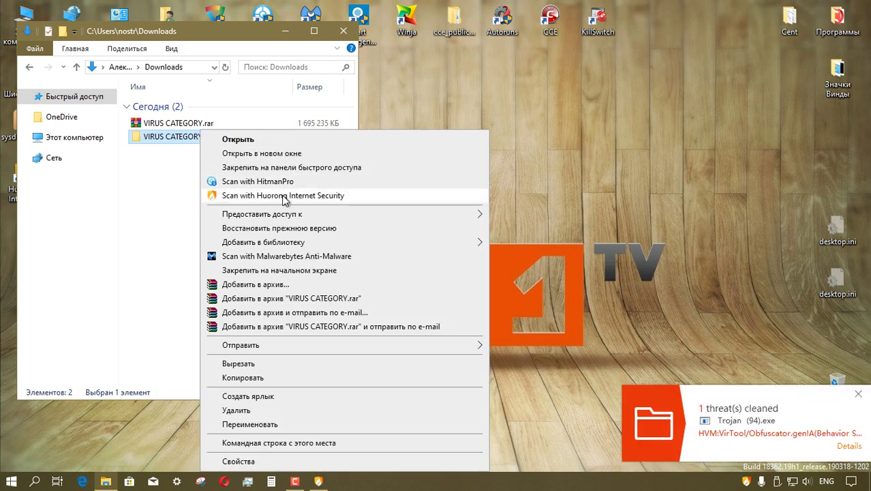
{"action": "left_click", "coordinate": [283, 196]}
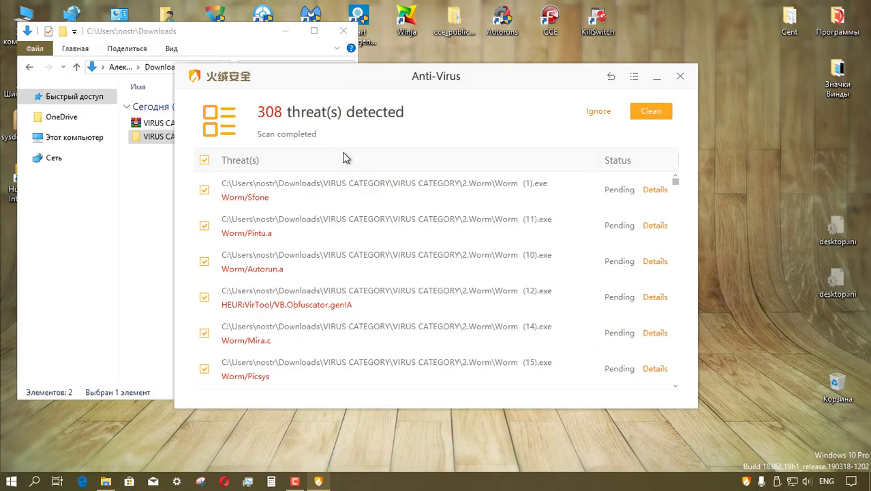
{"action": "left_click", "coordinate": [651, 111]}
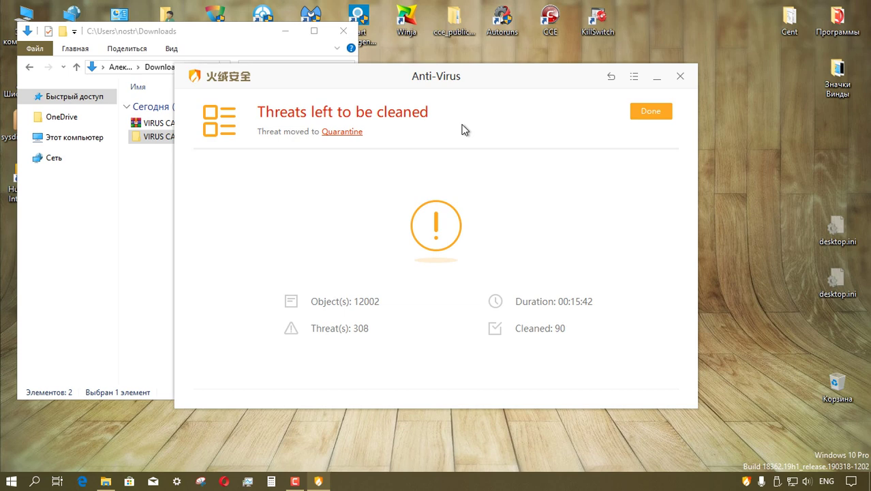
{"action": "left_click", "coordinate": [650, 112]}
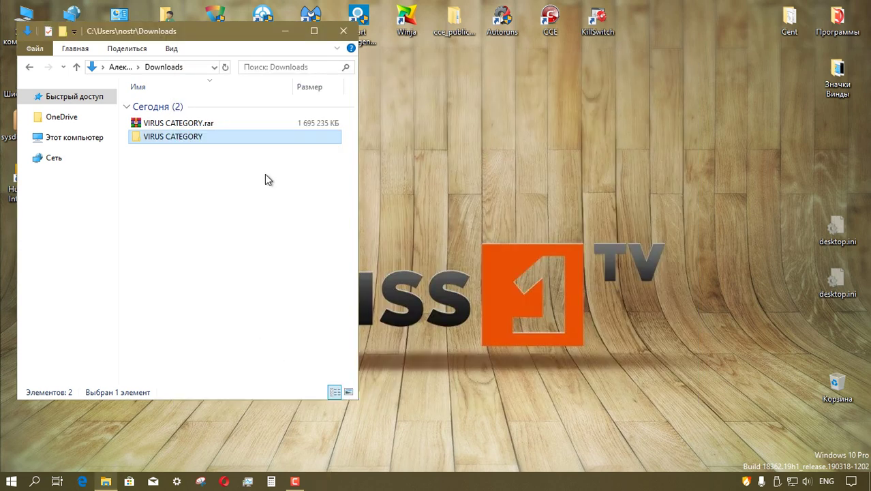
- Scan the VIRUS CATEGORY folder once more with Huorong Internet Security
{"action": "right_click", "coordinate": [183, 139]}
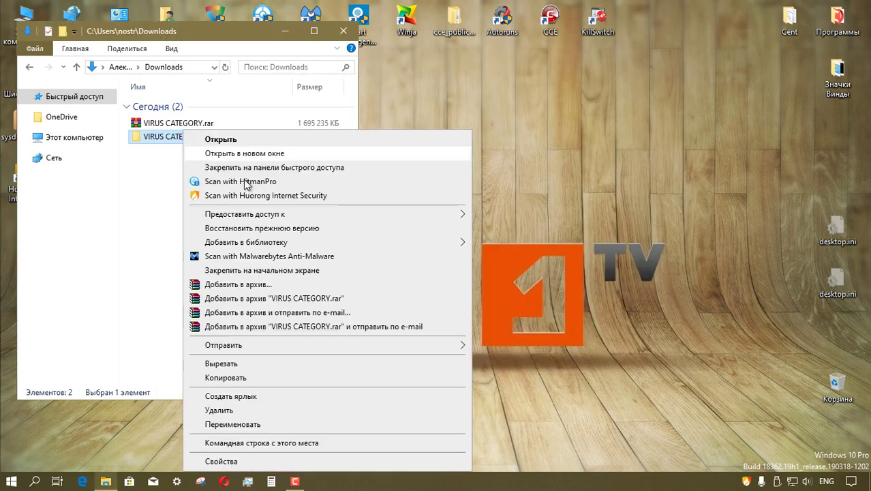
{"action": "left_click", "coordinate": [254, 196]}
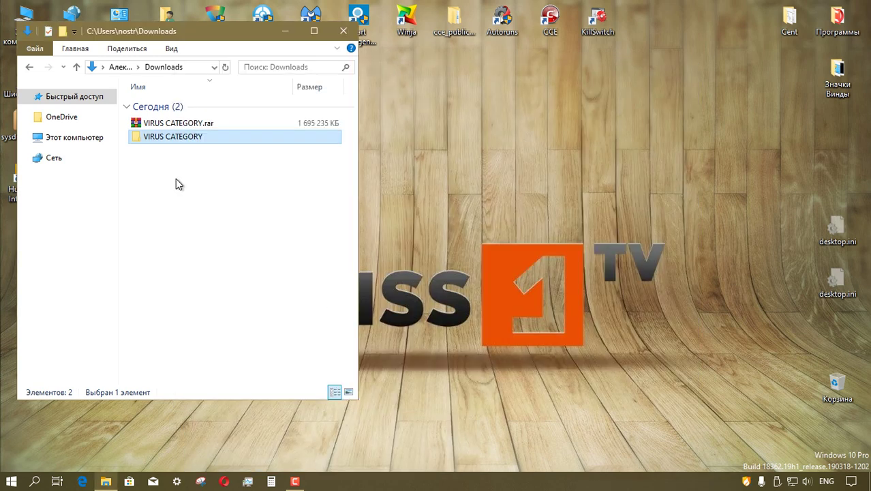
- Examine the files remaining in the Type-1 and Type-2 subfolders of 0.New Encoders in the VIRUS CATEGORY folder
{"action": "double_click", "coordinate": [185, 136]}
{"action": "double_click", "coordinate": [204, 105]}
{"action": "double_click", "coordinate": [205, 106]}
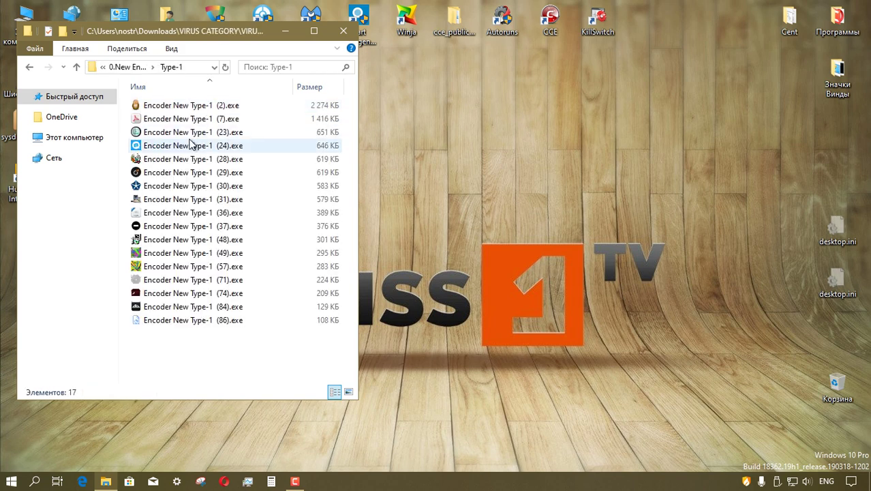
{"action": "left_click", "coordinate": [77, 67]}
{"action": "double_click", "coordinate": [162, 119]}
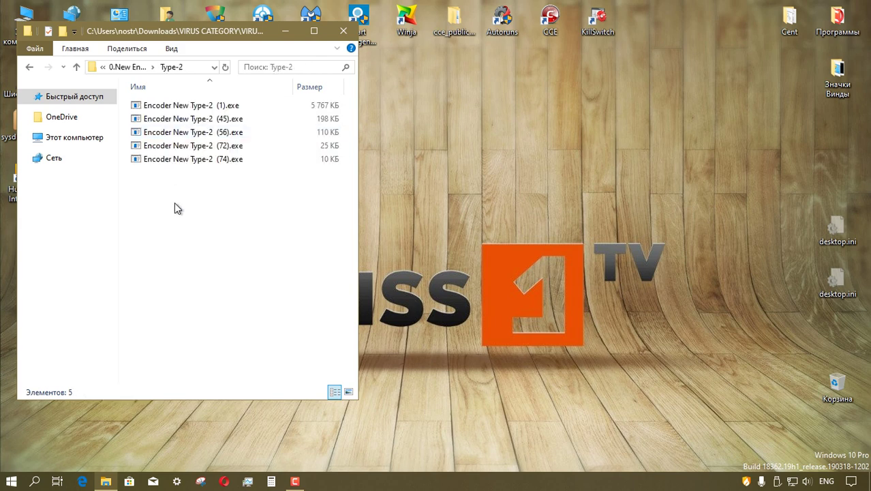
- Examine the files remaining in the 1.Backdoor, 2.Worm and 3.Virus folders
{"action": "left_click", "coordinate": [77, 67]}
{"action": "left_click", "coordinate": [120, 66]}
{"action": "double_click", "coordinate": [164, 119]}
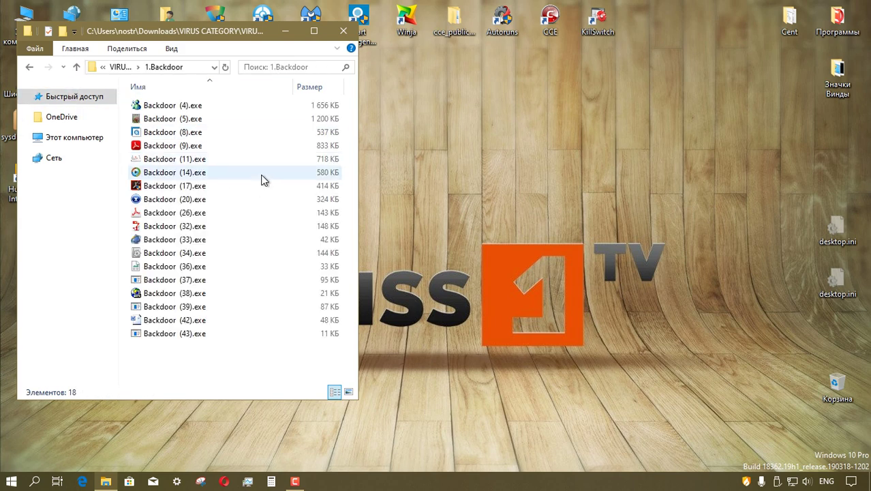
{"action": "left_click", "coordinate": [77, 67]}
{"action": "double_click", "coordinate": [175, 131]}
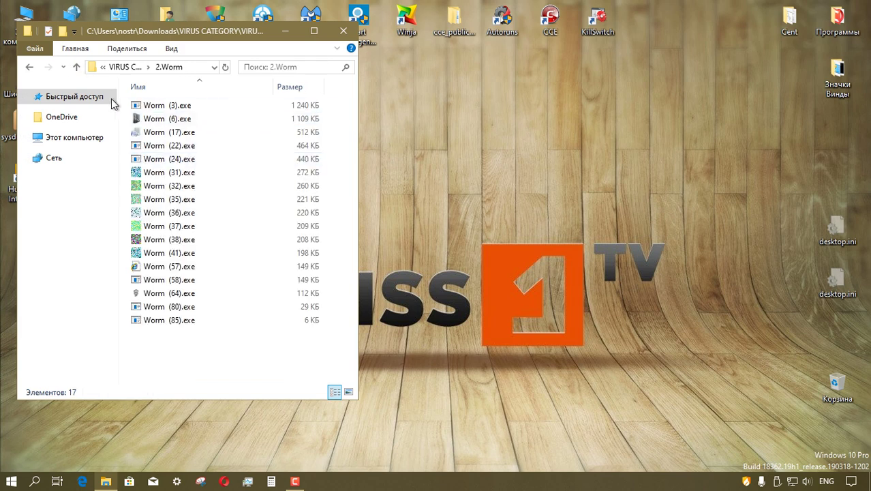
{"action": "left_click", "coordinate": [77, 67]}
{"action": "double_click", "coordinate": [171, 145]}
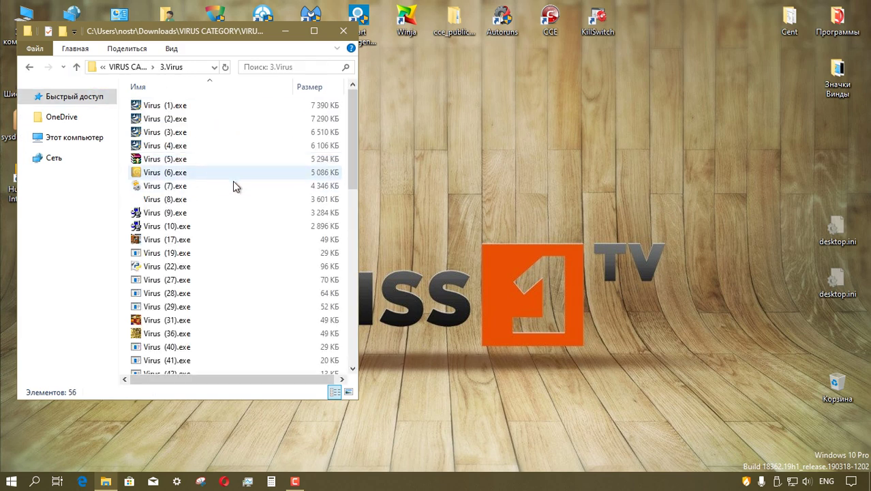
{"action": "scroll", "coordinate": [233, 185], "scroll_direction": "down", "scroll_amount": 10}
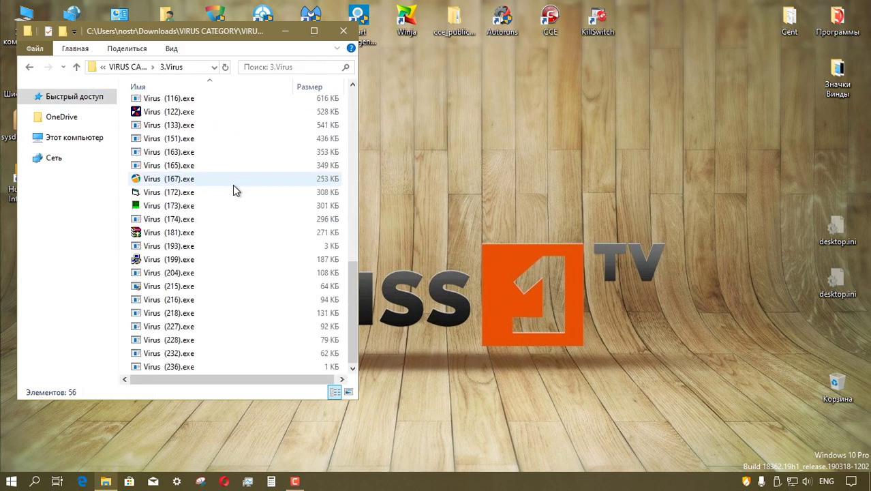
- Examine the files remaining in the 4.Trojan and 5.RansomWare folders
{"action": "left_click", "coordinate": [76, 67]}
{"action": "double_click", "coordinate": [198, 159]}
{"action": "scroll", "coordinate": [276, 201], "scroll_direction": "down", "scroll_amount": 20}
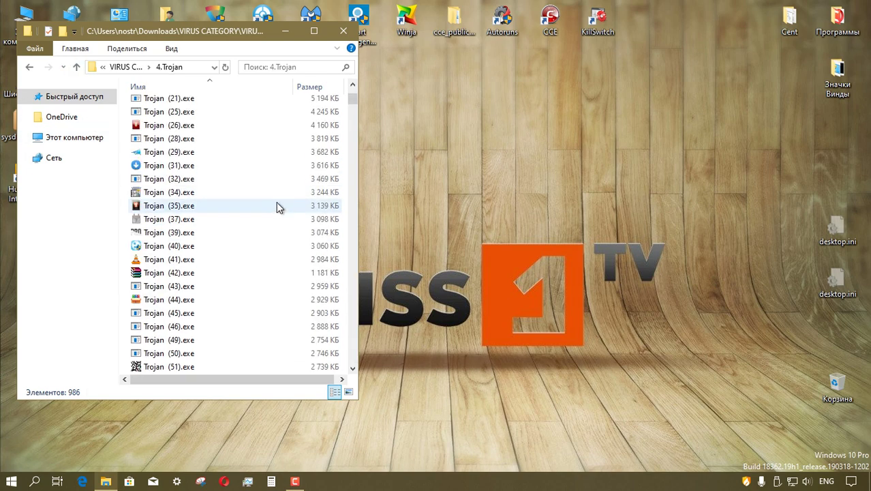
{"action": "scroll", "coordinate": [270, 214], "scroll_direction": "down", "scroll_amount": 5}
{"action": "key", "text": "alt+Up"}
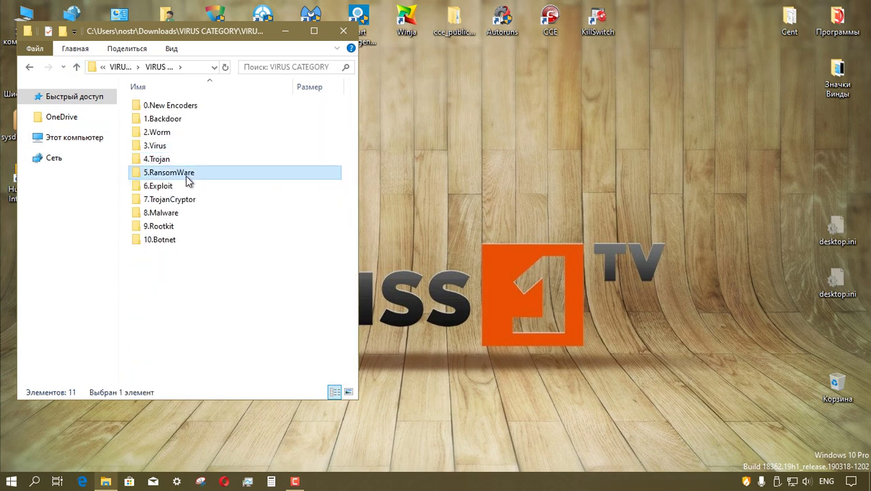
{"action": "double_click", "coordinate": [269, 176]}
{"action": "scroll", "coordinate": [264, 223], "scroll_direction": "down", "scroll_amount": 15}
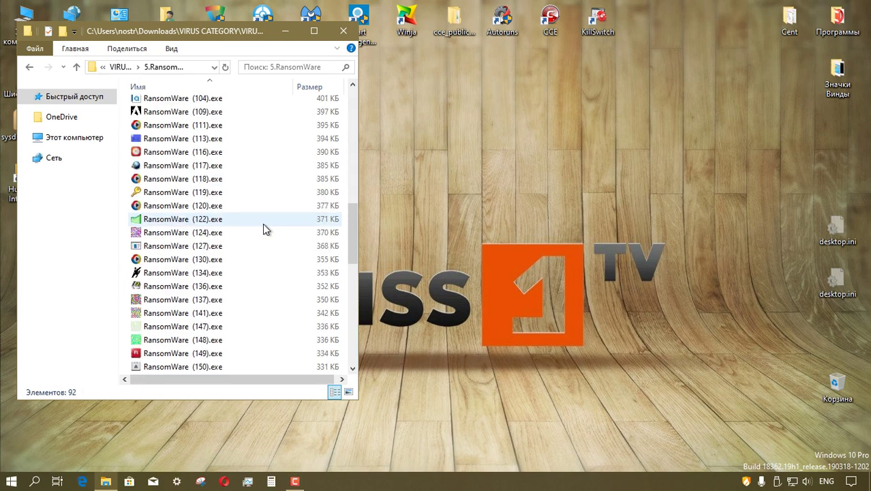
- Examine the files remaining in the 6.Exploit and 7.TrojanCryptor folders
{"action": "key", "text": "alt+Up"}
{"action": "left_click", "coordinate": [175, 187]}
{"action": "double_click", "coordinate": [175, 186]}
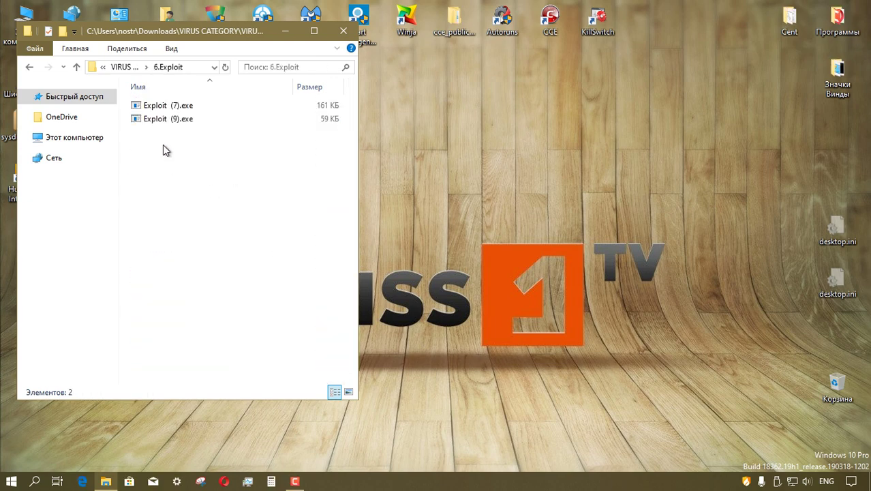
{"action": "left_click", "coordinate": [77, 68]}
{"action": "double_click", "coordinate": [273, 205]}
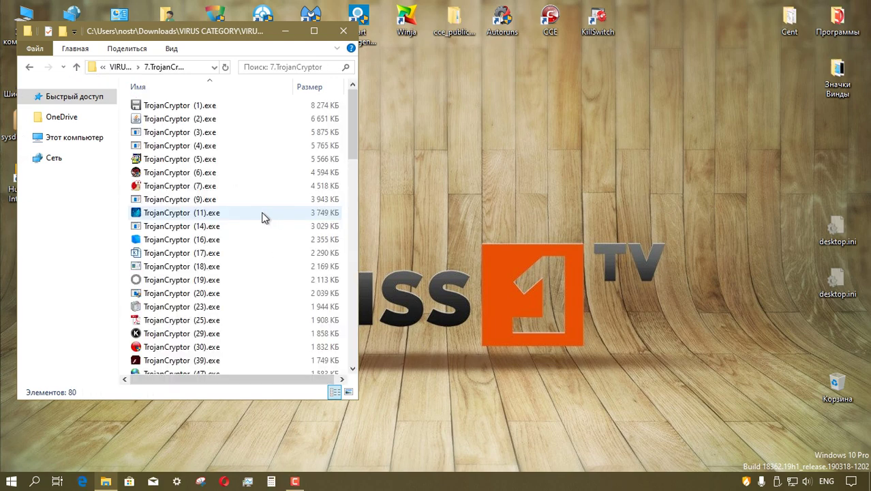
{"action": "scroll", "coordinate": [259, 214], "scroll_direction": "down", "scroll_amount": 12}
{"action": "scroll", "coordinate": [257, 212], "scroll_direction": "down", "scroll_amount": 7}
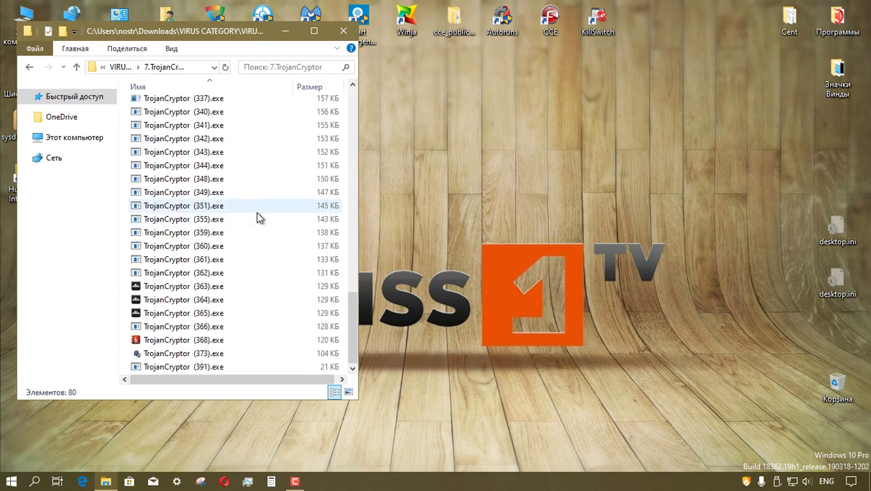
- Examine the files remaining in the 8.Malware, 9.Rootkit and 10.Botnet folders
{"action": "key", "text": "alt+Up"}
{"action": "double_click", "coordinate": [257, 214]}
{"action": "scroll", "coordinate": [265, 175], "scroll_direction": "down", "scroll_amount": 20}
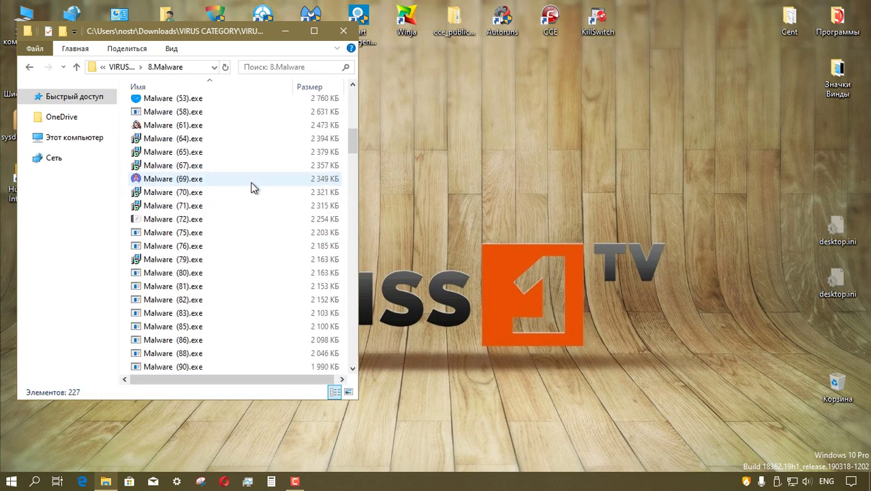
{"action": "scroll", "coordinate": [254, 193], "scroll_direction": "down", "scroll_amount": 7}
{"action": "key", "text": "alt+Up"}
{"action": "double_click", "coordinate": [222, 230]}
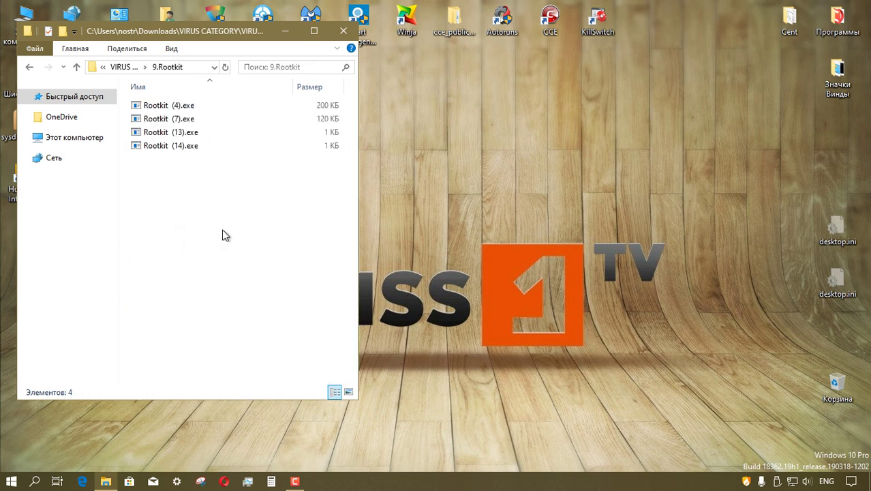
{"action": "left_click", "coordinate": [75, 72]}
{"action": "double_click", "coordinate": [260, 185]}
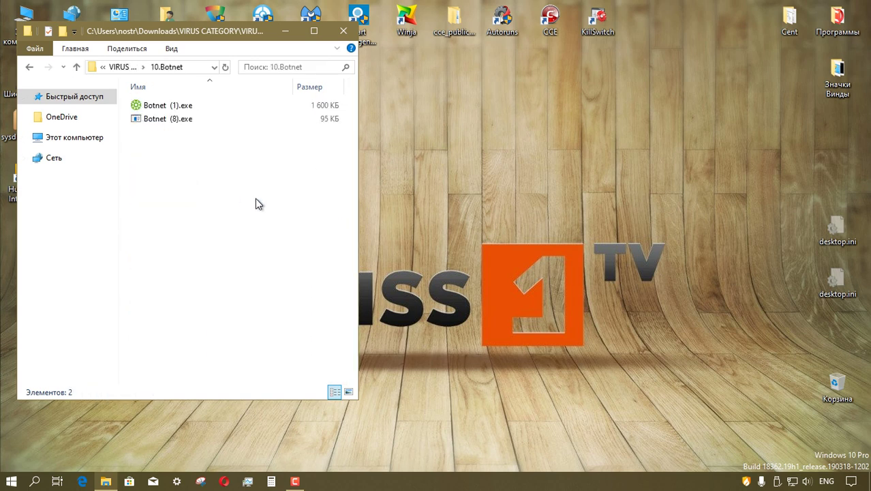
- Go back to the category list and open the Type-1 folder inside 0.New Encoders
{"action": "left_click", "coordinate": [77, 69]}
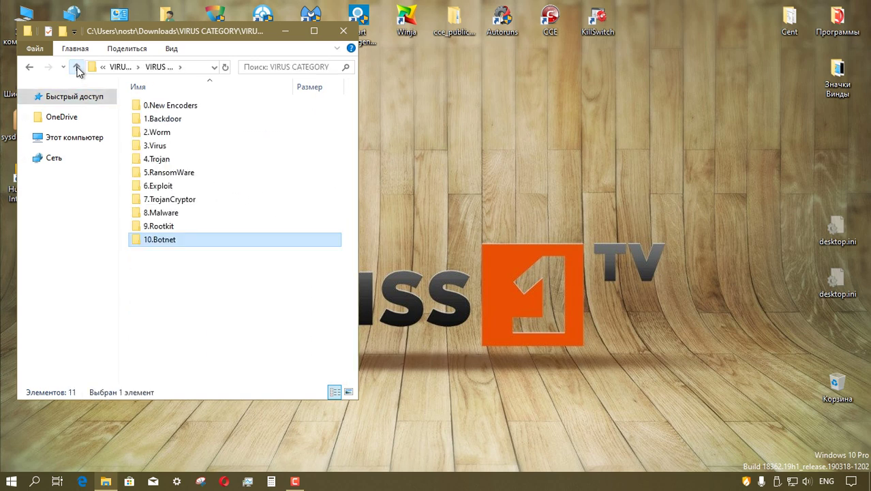
{"action": "left_click_drag", "start_coordinate": [171, 30], "coordinate": [163, 16]}
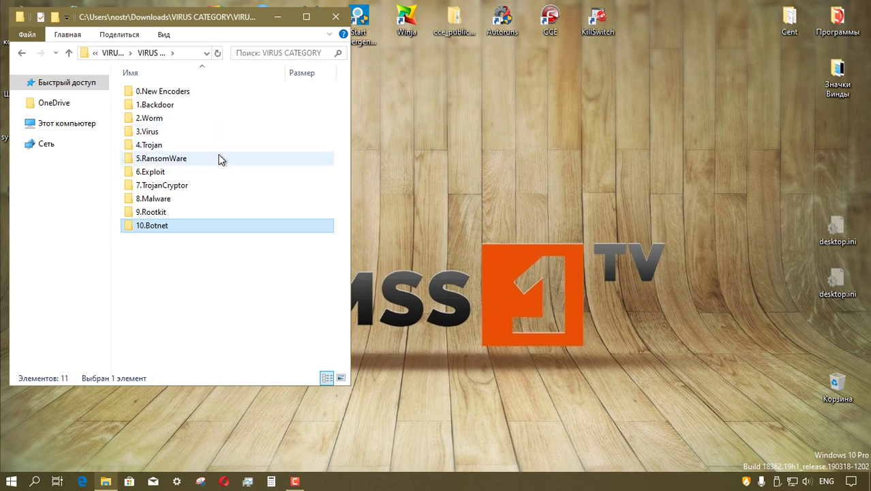
{"action": "double_click", "coordinate": [193, 95]}
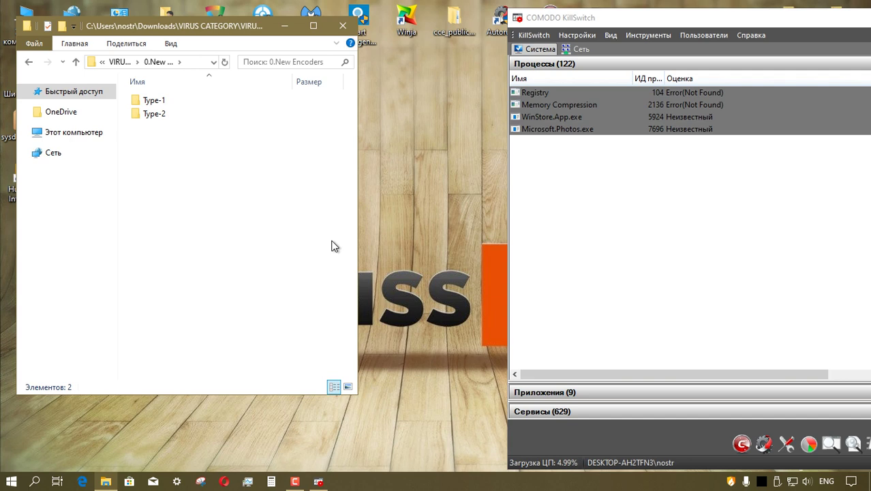
{"action": "double_click", "coordinate": [231, 106]}
- Run the samples Encoder New Type-1 (2).exe and (7).exe as administrator
{"action": "double_click", "coordinate": [212, 103]}
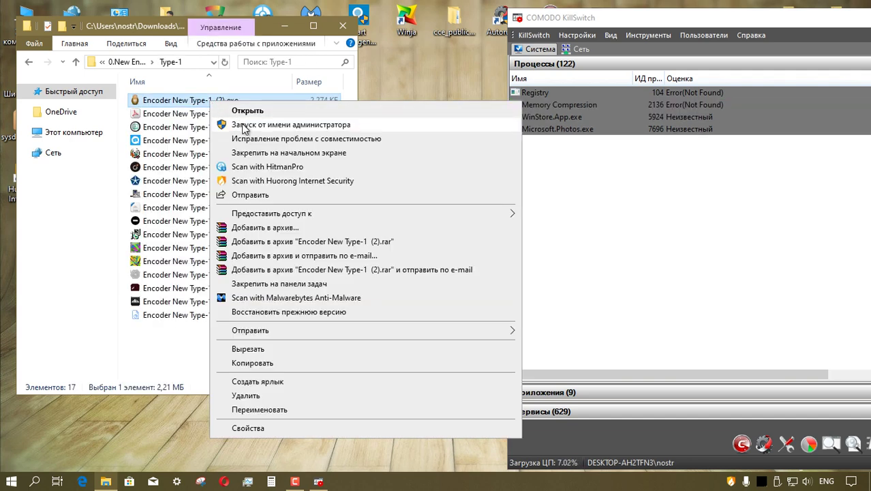
{"action": "left_click", "coordinate": [243, 126]}
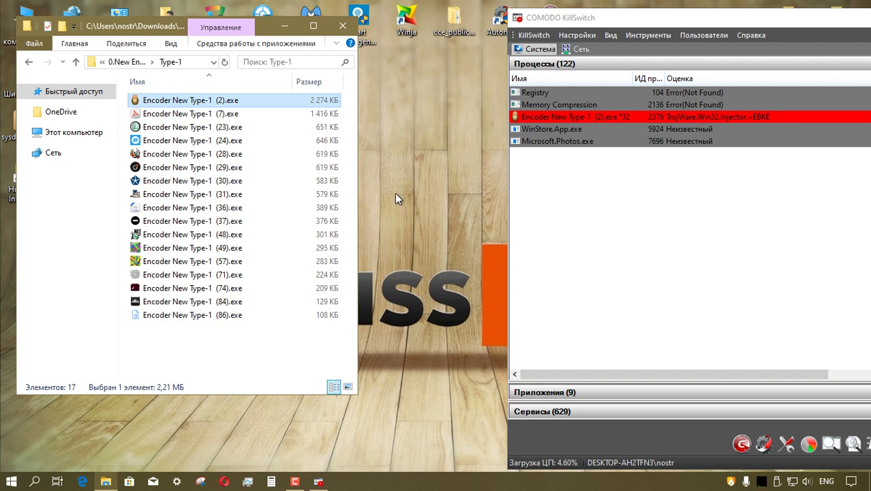
{"action": "right_click", "coordinate": [191, 114]}
{"action": "left_click", "coordinate": [224, 140]}
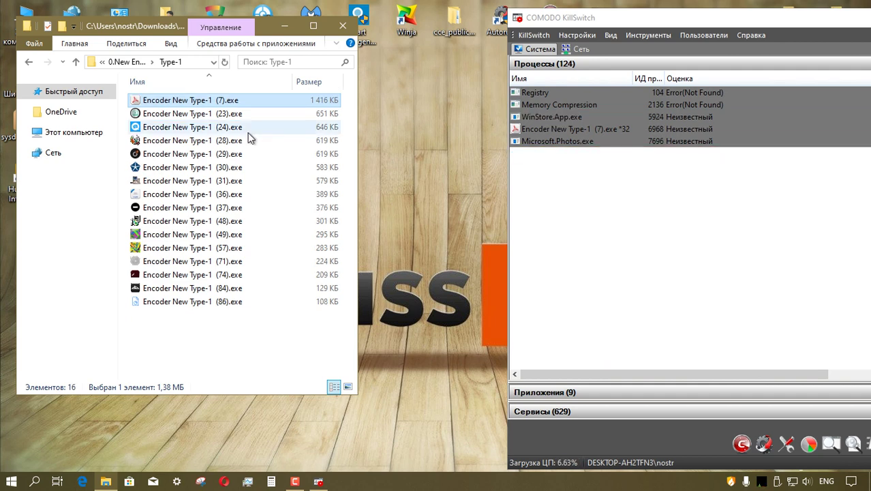
- Run the samples Encoder New Type-1 (23).exe and (24).exe as administrator
{"action": "left_click", "coordinate": [236, 117]}
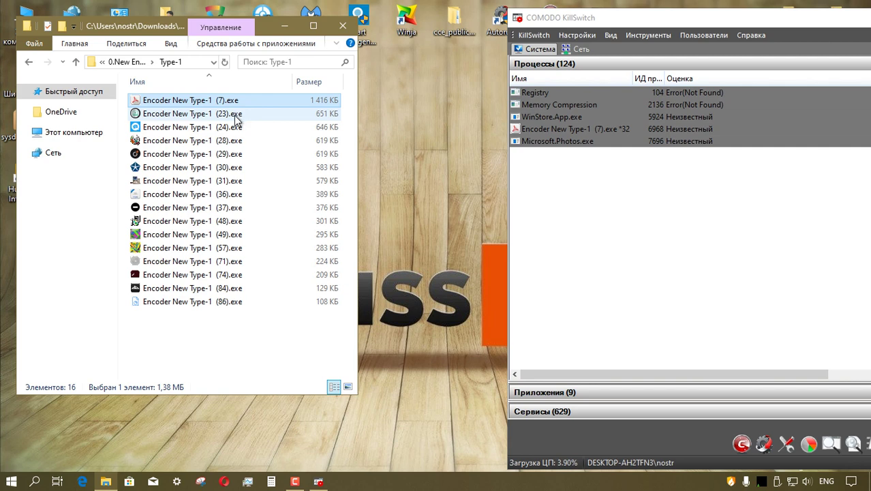
{"action": "right_click", "coordinate": [234, 116]}
{"action": "left_click", "coordinate": [311, 136]}
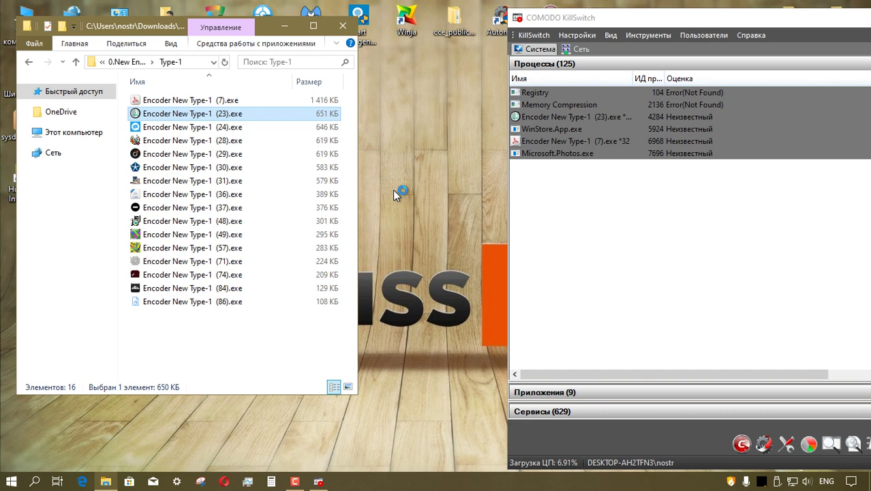
{"action": "right_click", "coordinate": [196, 127]}
{"action": "left_click", "coordinate": [219, 143]}
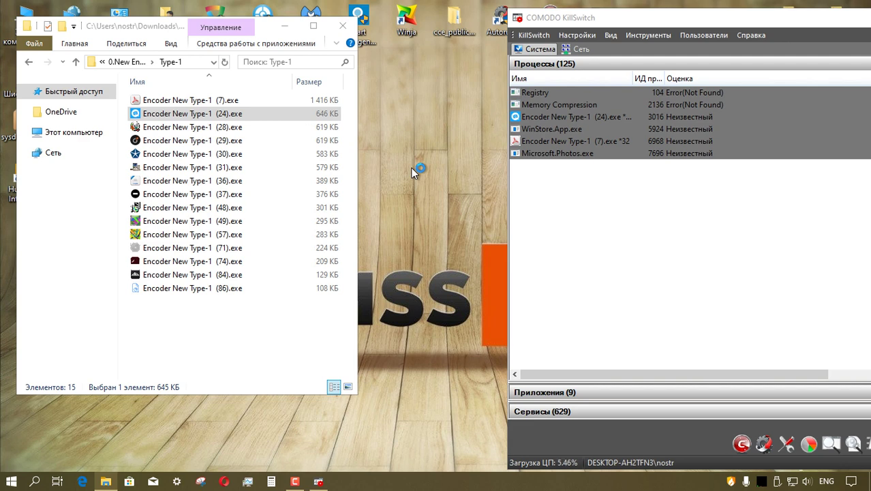
- Run the samples Encoder New Type-1 (28).exe and (29).exe as administrator
{"action": "left_click", "coordinate": [218, 129]}
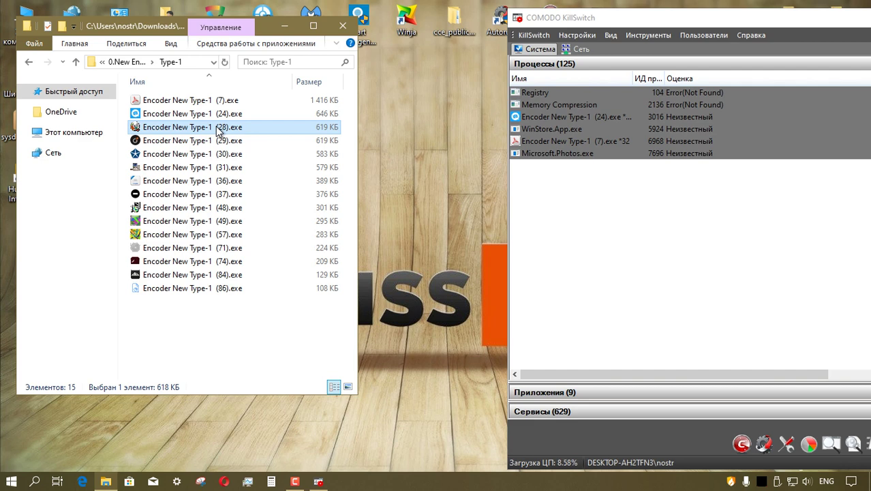
{"action": "right_click", "coordinate": [216, 128]}
{"action": "left_click", "coordinate": [249, 152]}
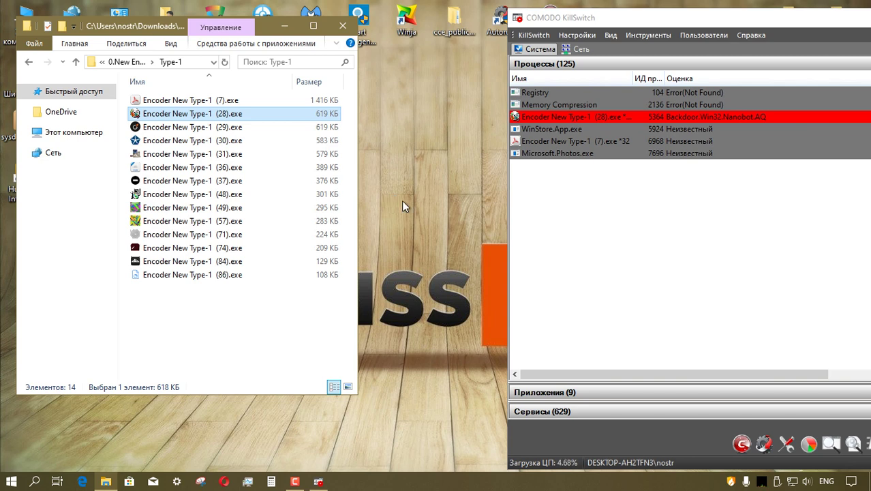
{"action": "right_click", "coordinate": [223, 133]}
{"action": "left_click", "coordinate": [253, 155]}
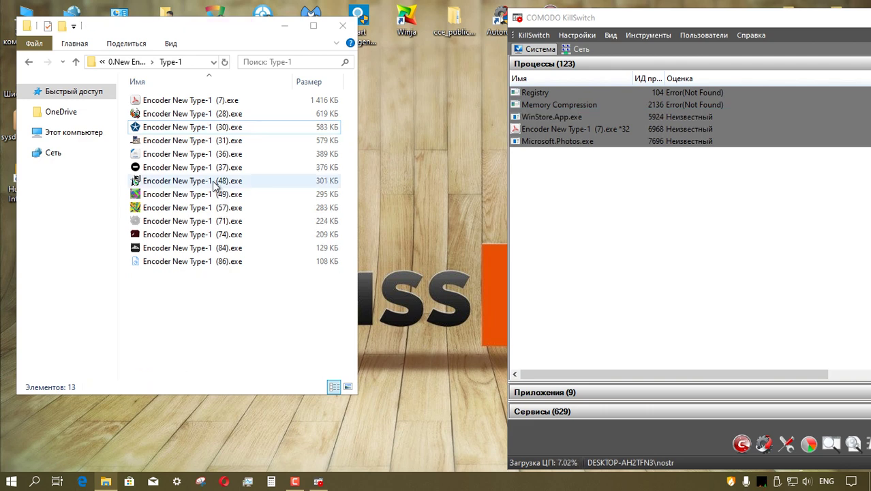
- Run the samples Encoder New Type-1 (30).exe and (31).exe as administrator
{"action": "right_click", "coordinate": [194, 127]}
{"action": "left_click", "coordinate": [235, 151]}
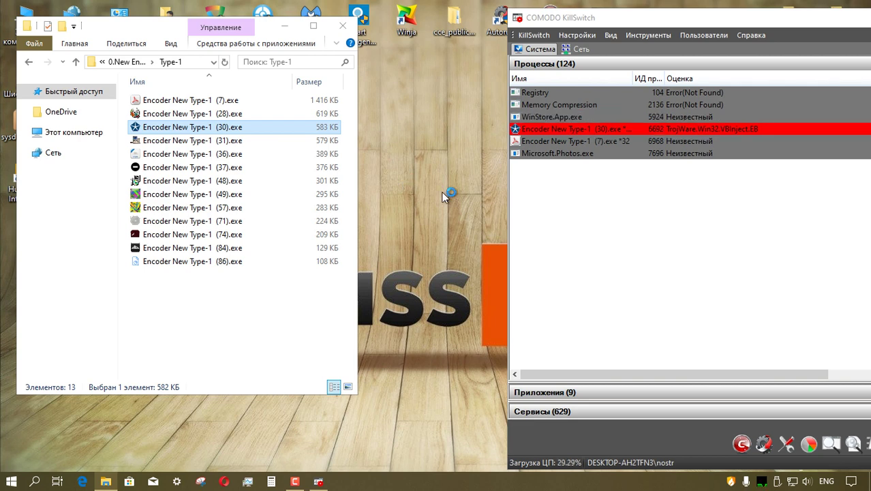
{"action": "left_click", "coordinate": [226, 144]}
{"action": "right_click", "coordinate": [227, 145]}
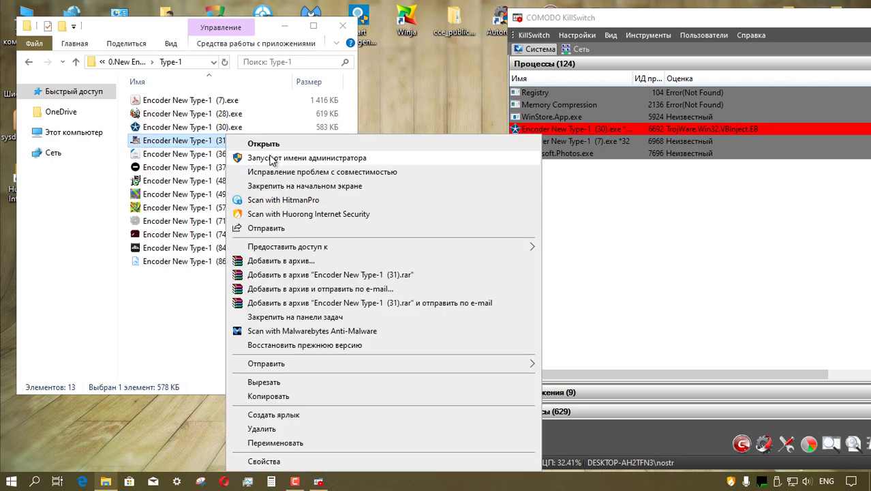
{"action": "left_click", "coordinate": [402, 141]}
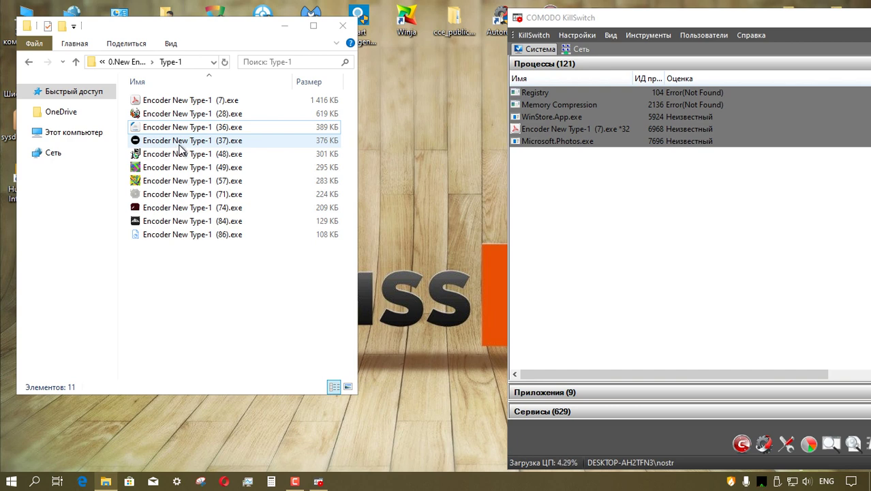
- Run the samples Encoder New Type-1 (36).exe and (37).exe as administrator
{"action": "left_click", "coordinate": [182, 128]}
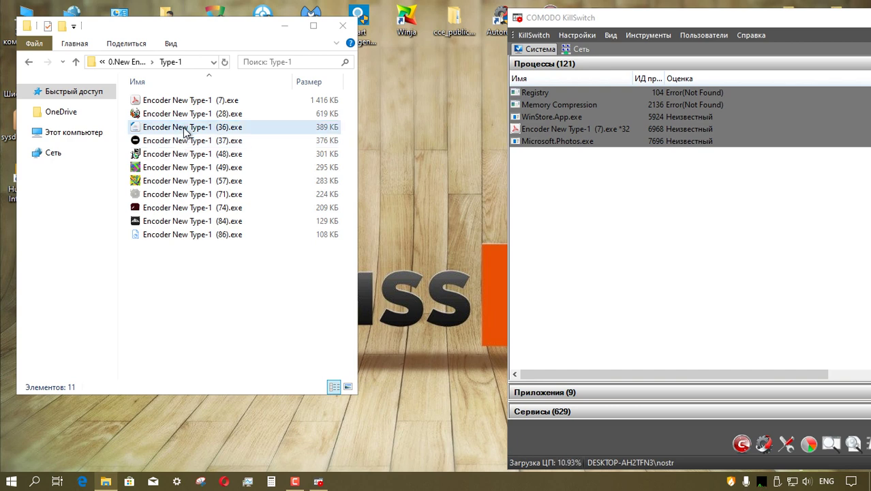
{"action": "right_click", "coordinate": [184, 130]}
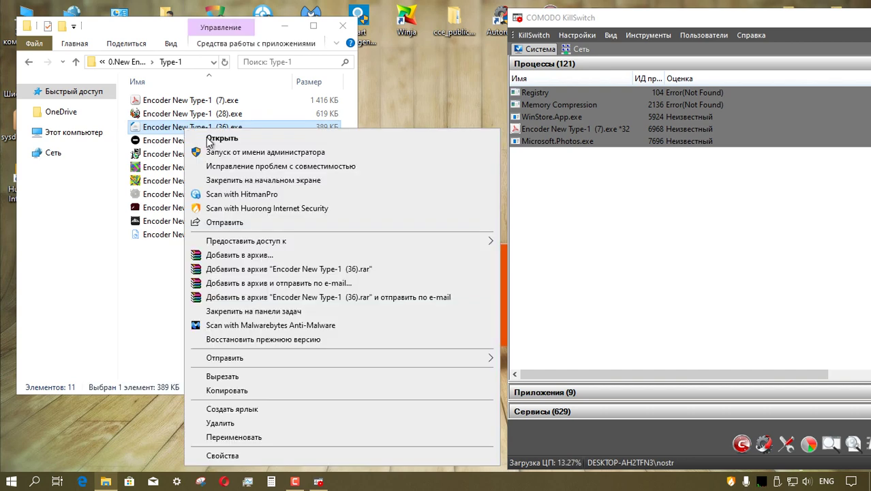
{"action": "left_click", "coordinate": [242, 154]}
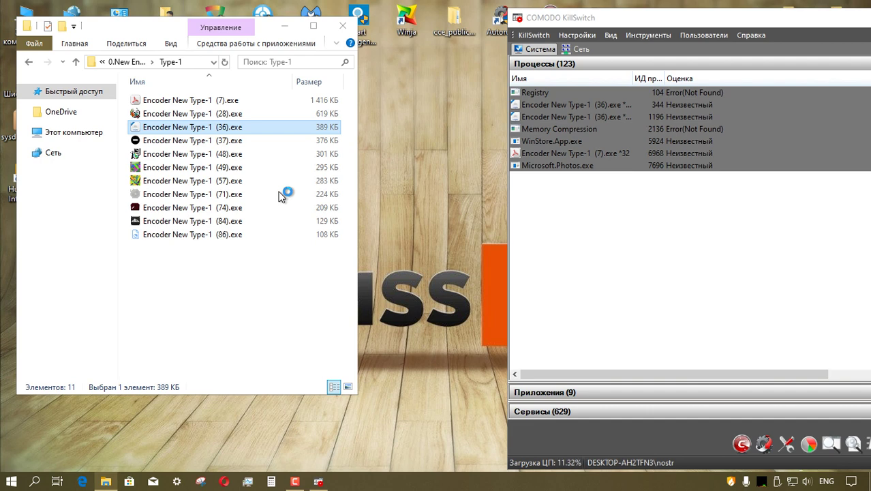
{"action": "right_click", "coordinate": [189, 140]}
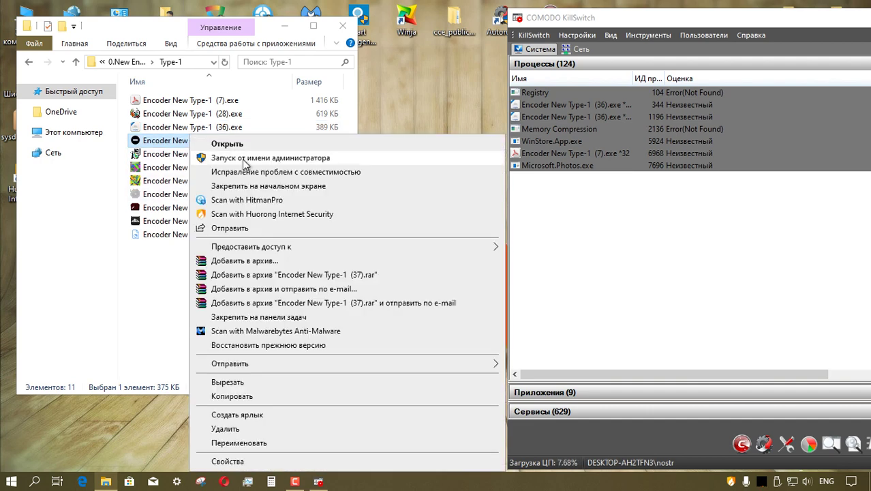
{"action": "left_click", "coordinate": [242, 161]}
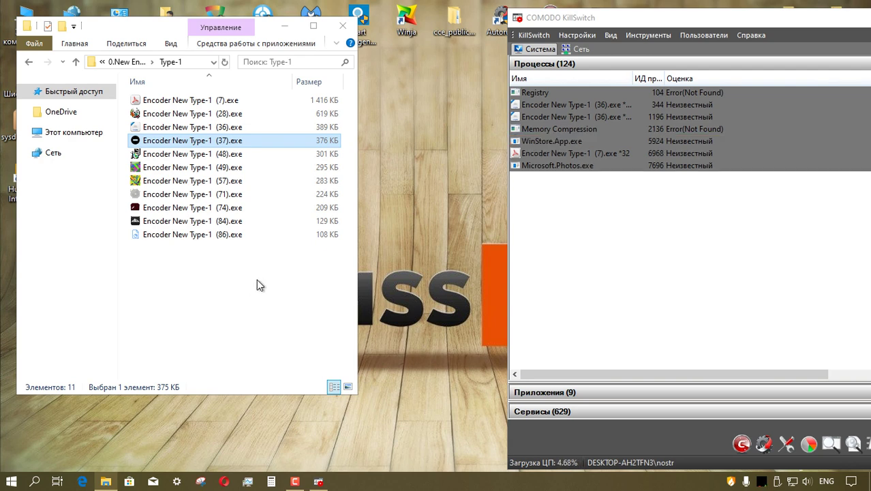
- Run the samples Encoder New Type-1 (48).exe, (49).exe and (57).exe as administrator
{"action": "right_click", "coordinate": [214, 154]}
{"action": "left_click", "coordinate": [267, 176]}
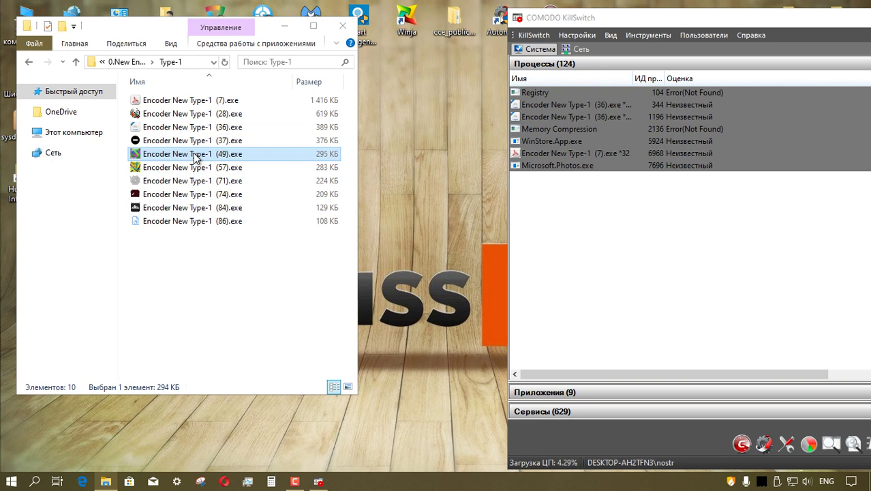
{"action": "right_click", "coordinate": [196, 156]}
{"action": "left_click", "coordinate": [245, 156]}
{"action": "right_click", "coordinate": [214, 167]}
{"action": "left_click", "coordinate": [254, 162]}
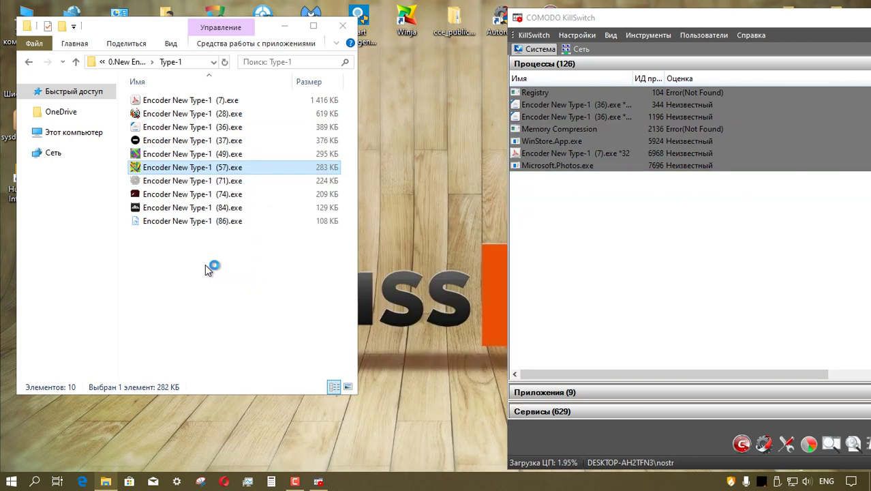
- Run the samples Encoder New Type-1 (71).exe and (74).exe as administrator
{"action": "right_click", "coordinate": [131, 180]}
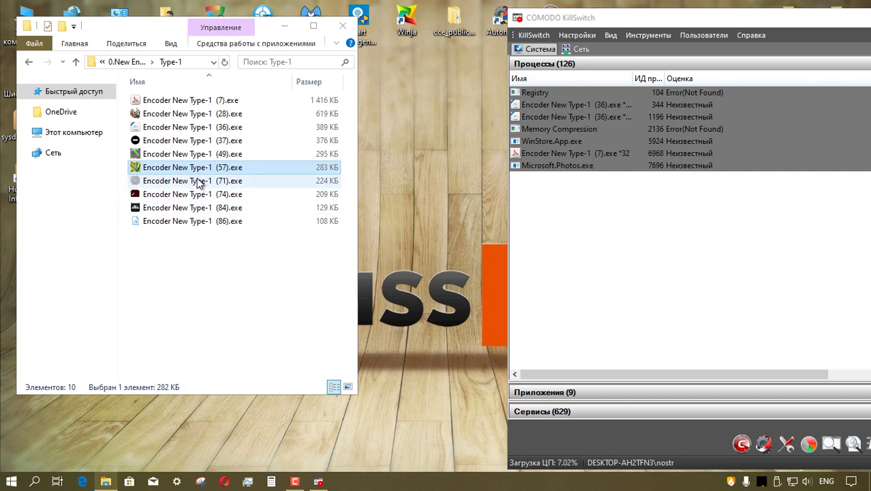
{"action": "key", "text": "Escape"}
{"action": "key", "text": "Return"}
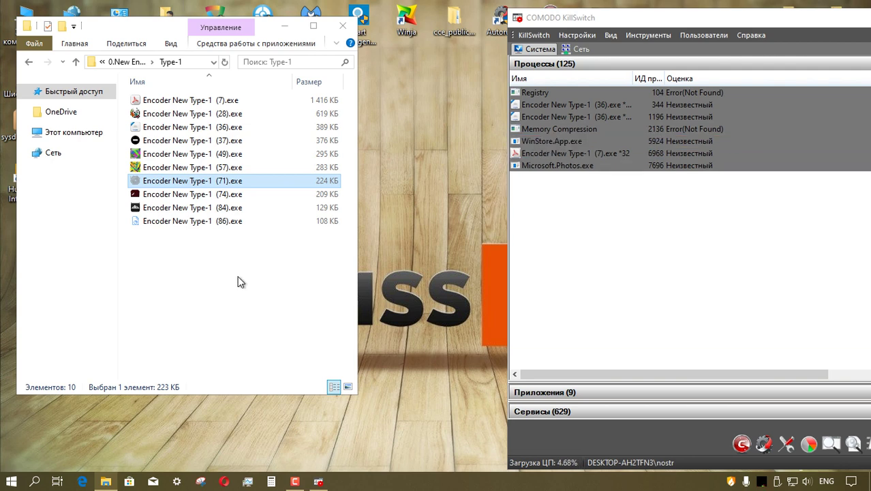
{"action": "right_click", "coordinate": [194, 193]}
{"action": "left_click", "coordinate": [218, 198]}
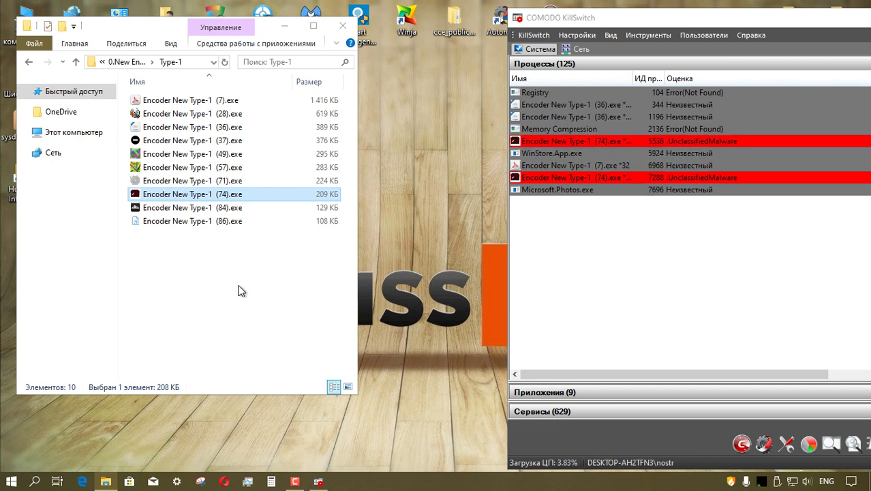
- Run the samples Encoder New Type-1 (84).exe and (86).exe as administrator
{"action": "left_click", "coordinate": [197, 211]}
{"action": "right_click", "coordinate": [197, 210]}
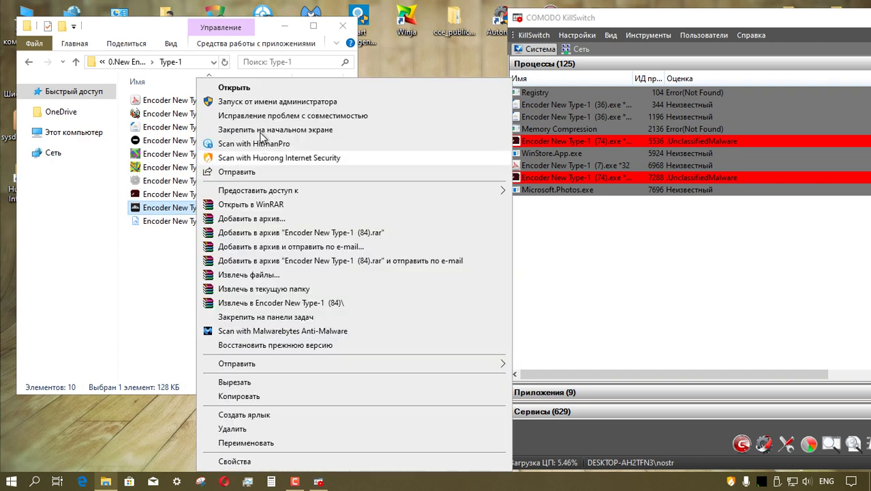
{"action": "left_click", "coordinate": [231, 102]}
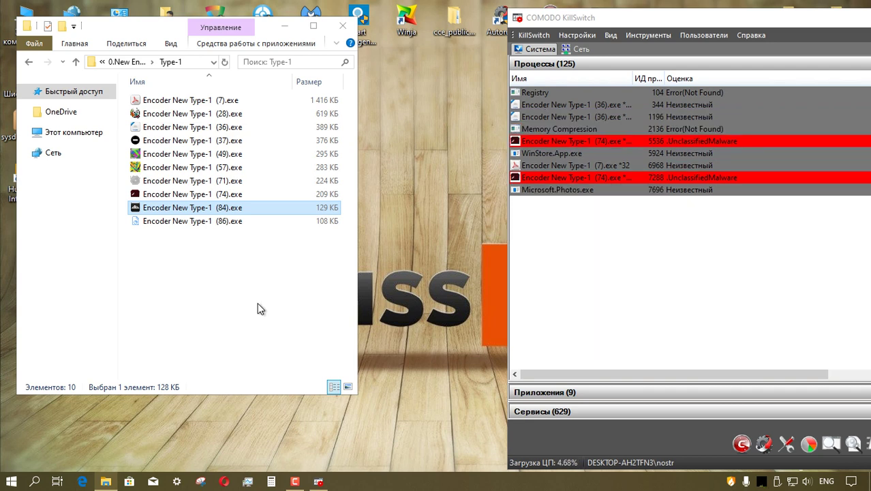
{"action": "left_click", "coordinate": [203, 221]}
{"action": "right_click", "coordinate": [203, 221]}
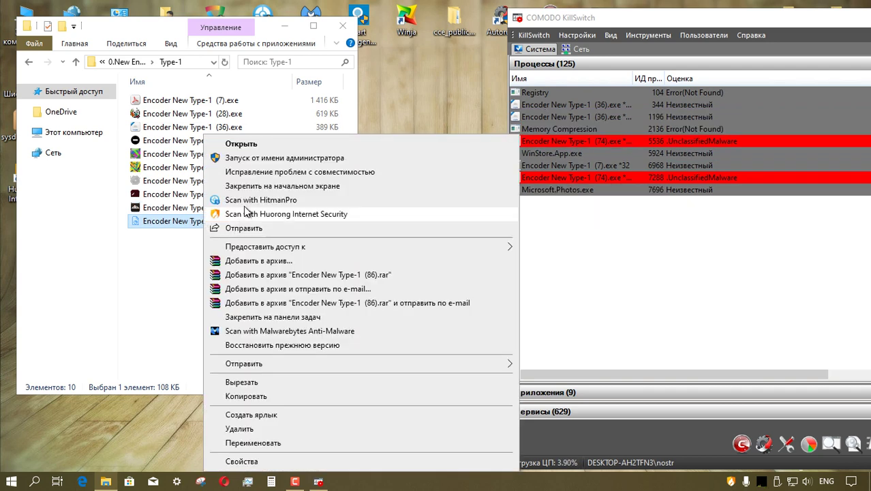
{"action": "left_click", "coordinate": [254, 156]}
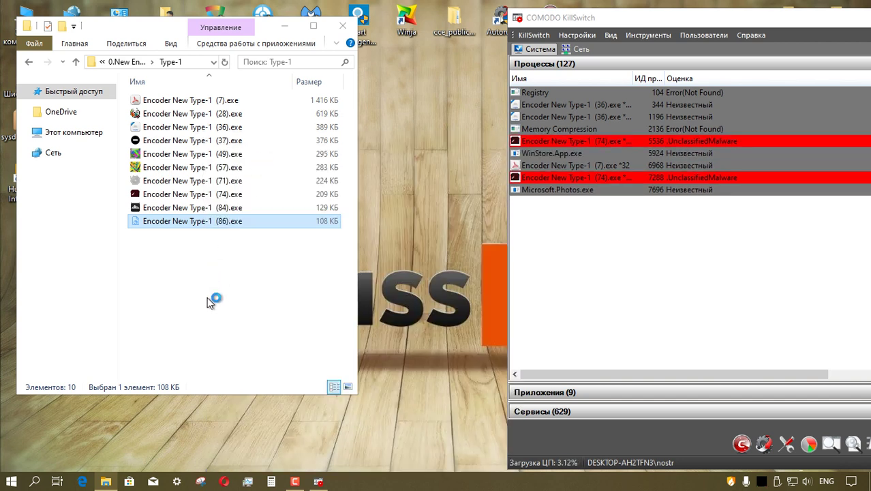
- Open the Type-2 folder of 0.New Encoders and run Encoder New Type-2 (1).exe as administrator
{"action": "left_click", "coordinate": [77, 61]}
{"action": "double_click", "coordinate": [161, 114]}
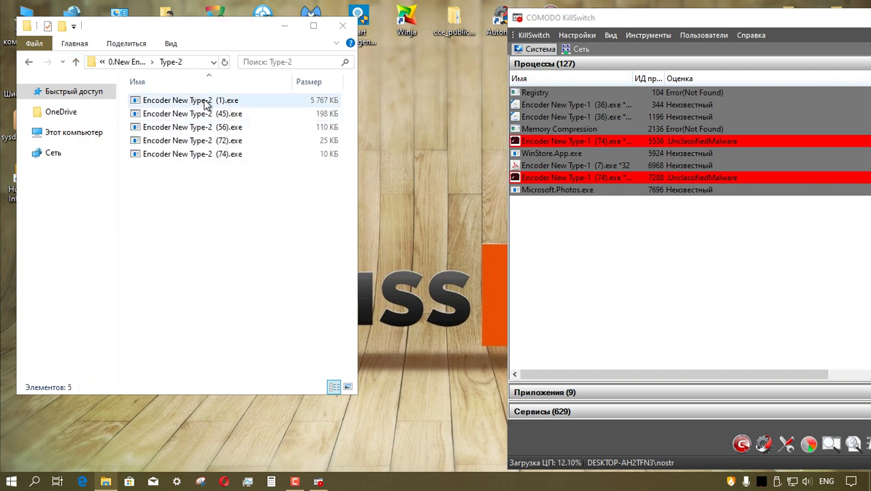
{"action": "left_click", "coordinate": [204, 101]}
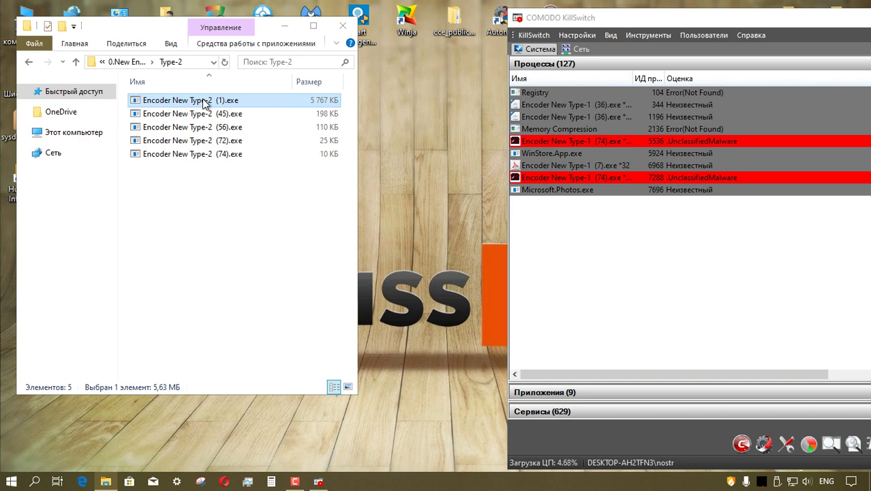
{"action": "right_click", "coordinate": [203, 101]}
{"action": "left_click", "coordinate": [245, 124]}
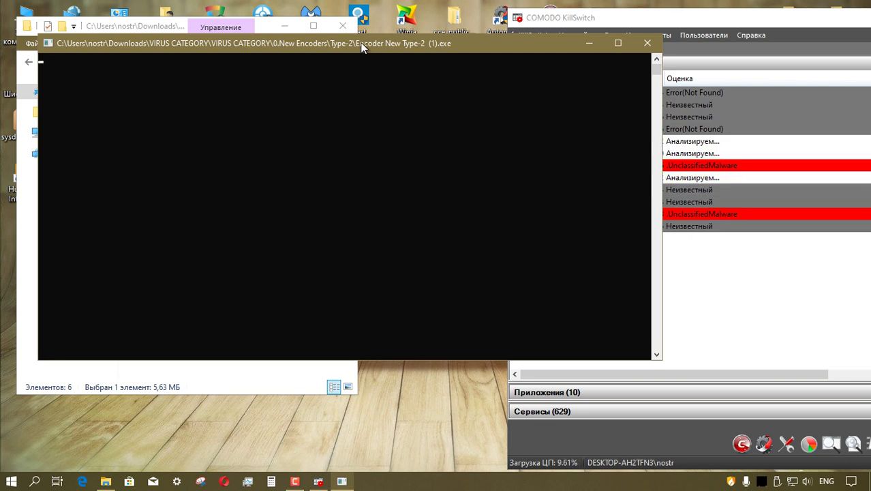
{"action": "left_click_drag", "start_coordinate": [359, 45], "coordinate": [343, 33]}
{"action": "left_click", "coordinate": [285, 135]}
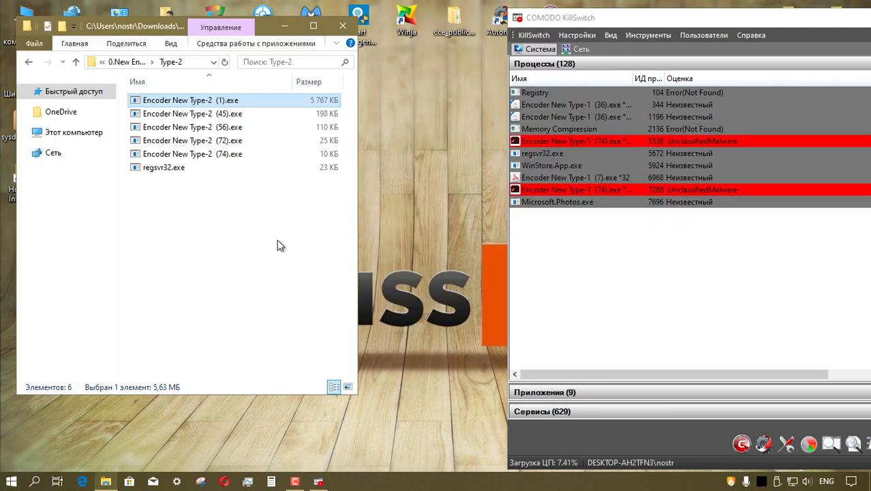
- Run Encoder New Type-2 (45).exe as administrator and deny its deletion of volume shadow copies
{"action": "right_click", "coordinate": [202, 114]}
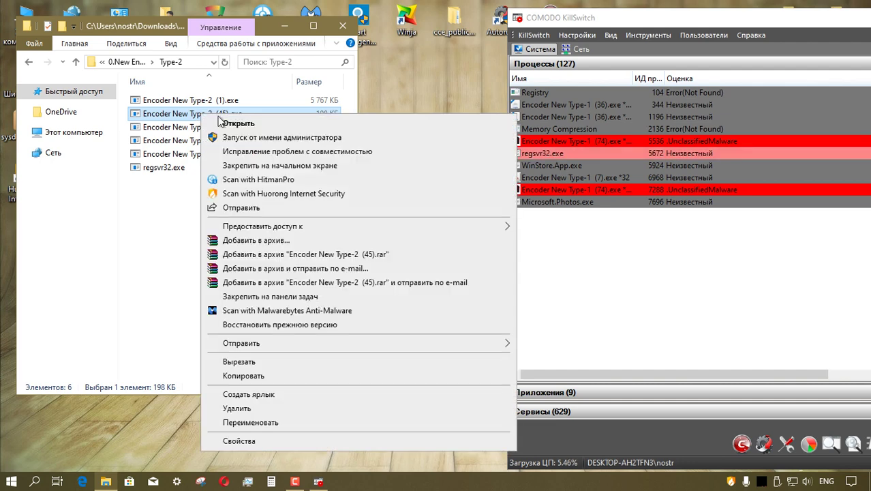
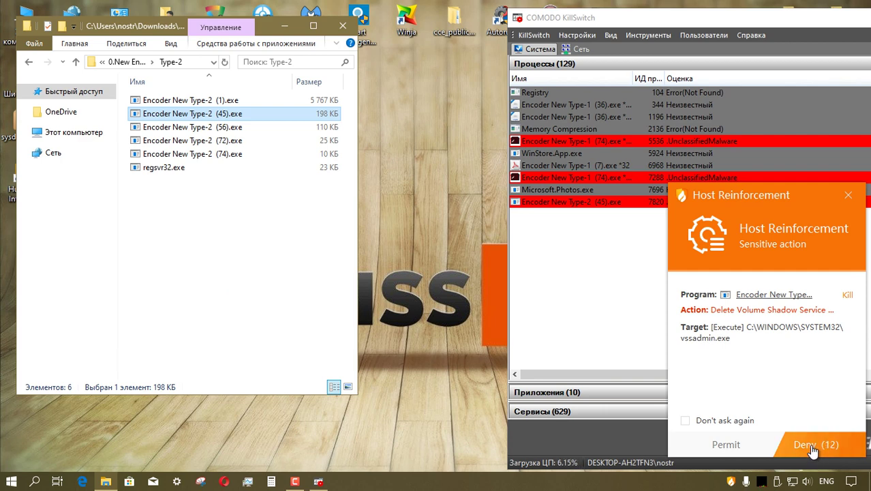
{"action": "left_click", "coordinate": [816, 444]}
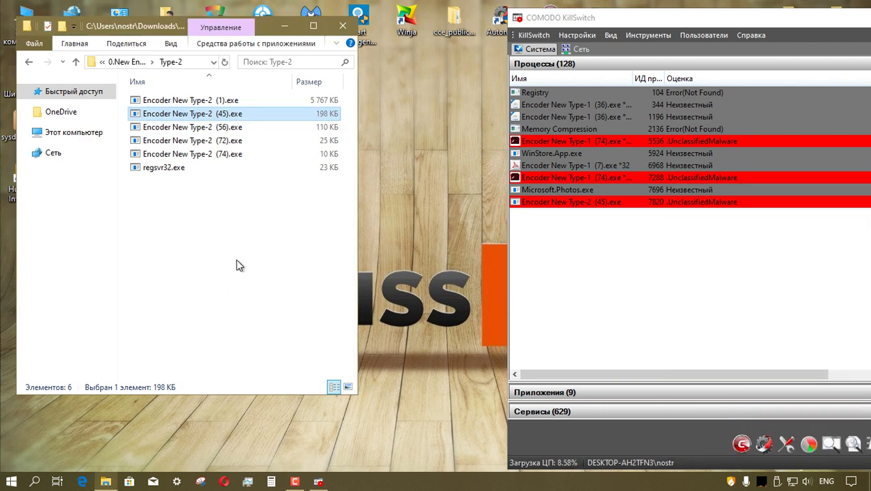
- Try to run Encoder New Type-2 (56).exe as administrator and dismiss the system message
{"action": "left_click", "coordinate": [221, 131]}
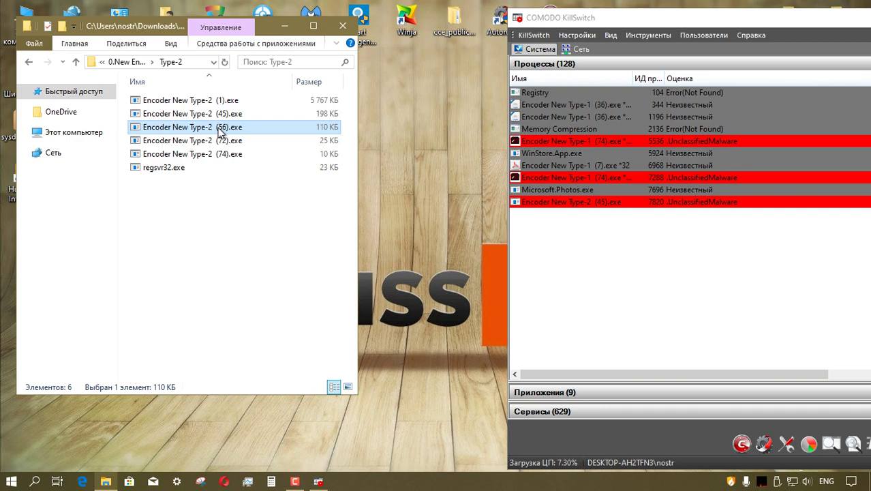
{"action": "right_click", "coordinate": [220, 131]}
{"action": "left_click", "coordinate": [228, 152]}
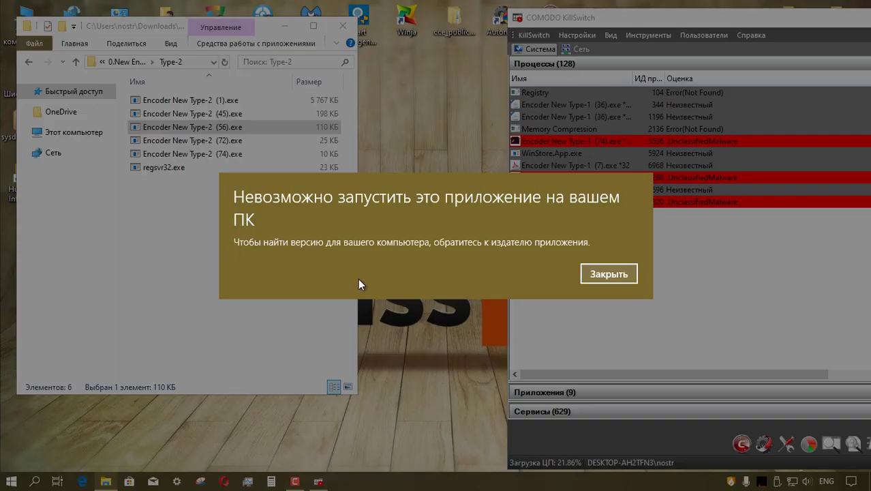
{"action": "left_click", "coordinate": [607, 274]}
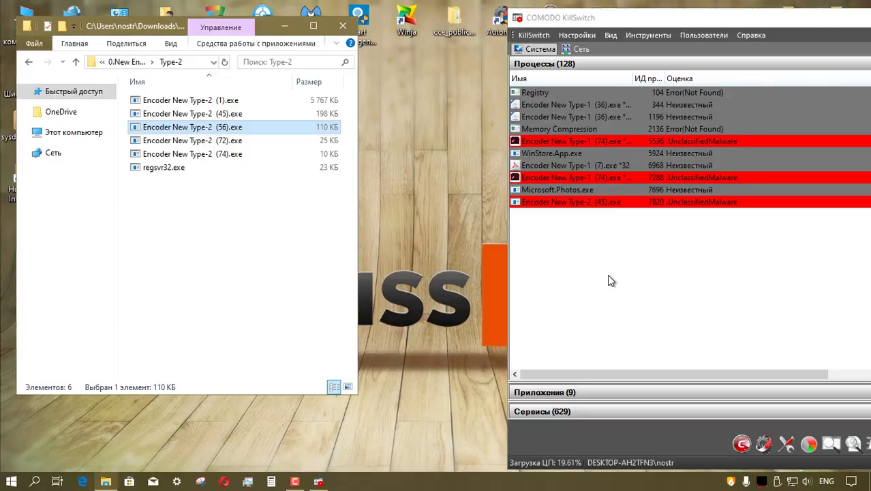
- Try to run Encoder New Type-2 (72).exe as administrator and clean the ADV:Ransom/Genalocker.D detection
{"action": "right_click", "coordinate": [218, 141]}
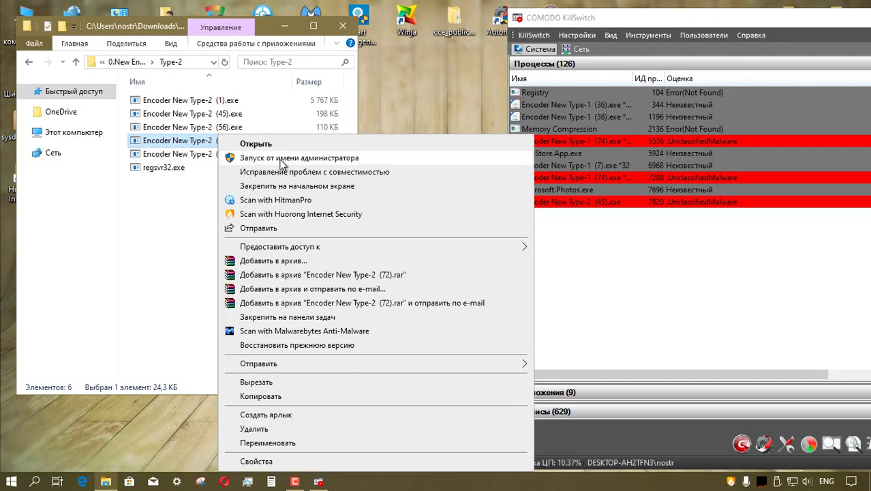
{"action": "left_click", "coordinate": [281, 159]}
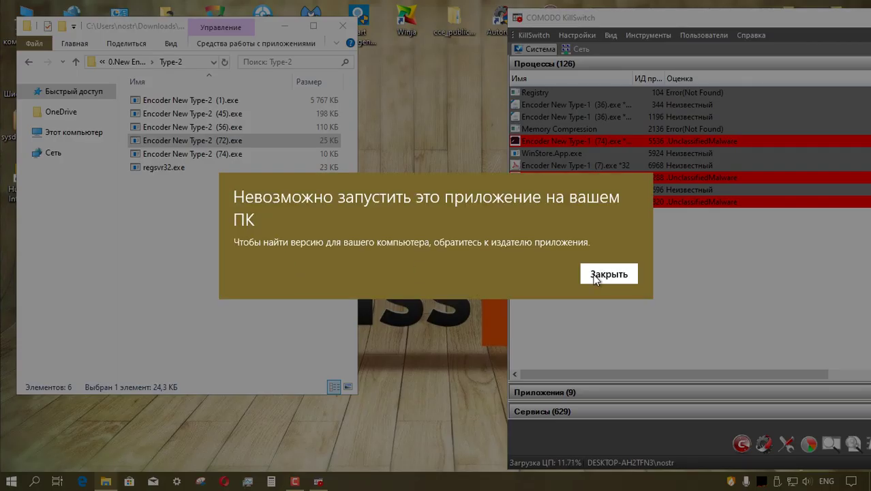
{"action": "left_click", "coordinate": [602, 275]}
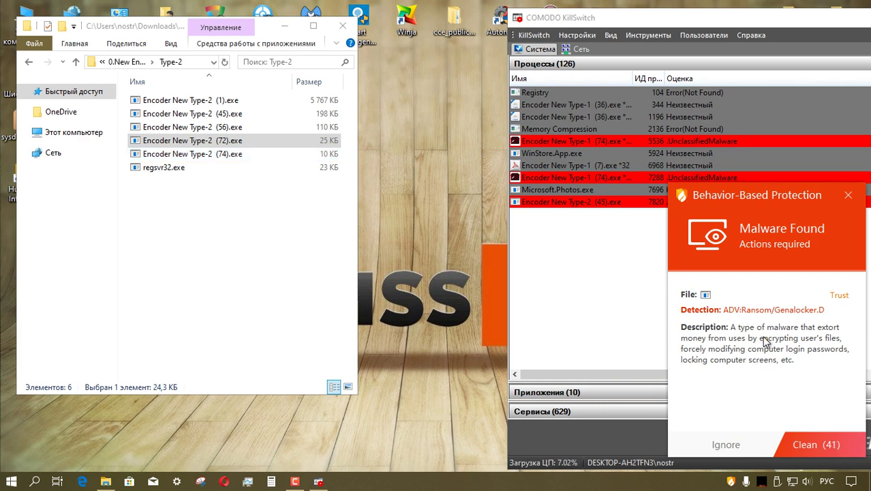
{"action": "left_click", "coordinate": [816, 445]}
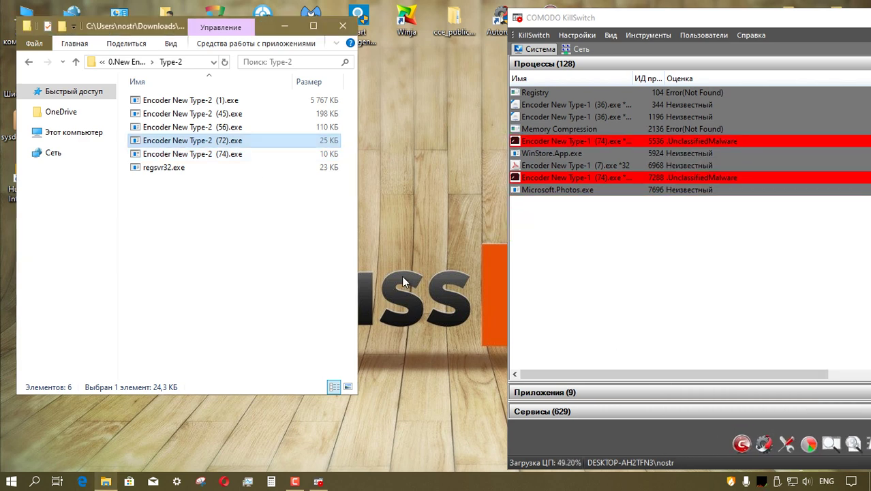
- Try to run Encoder New Type-2 (74).exe as administrator
{"action": "right_click", "coordinate": [229, 140]}
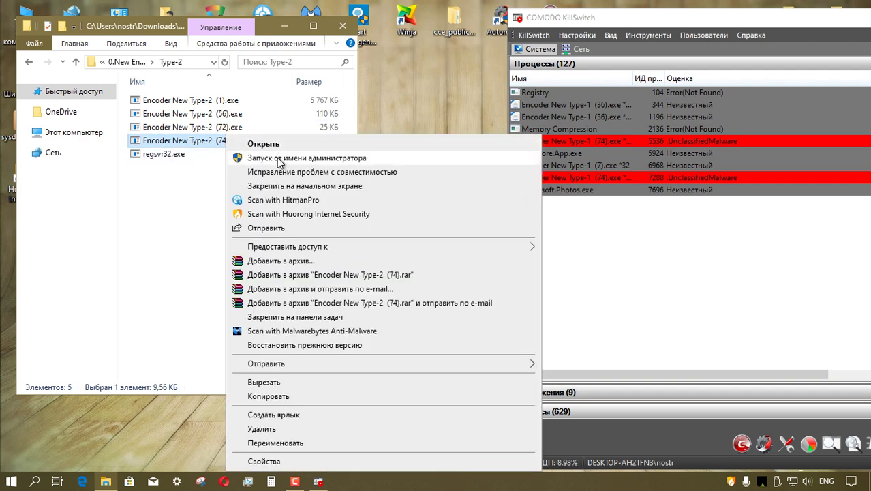
{"action": "left_click", "coordinate": [280, 158]}
{"action": "left_click", "coordinate": [580, 247]}
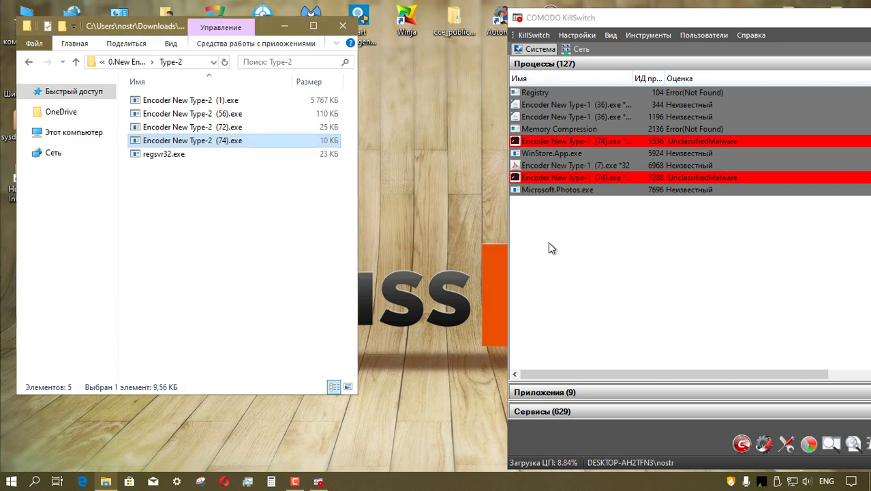
- Run regsvr32.exe from the Type-2 folder as administrator and dismiss its error dialog
{"action": "left_click", "coordinate": [190, 156]}
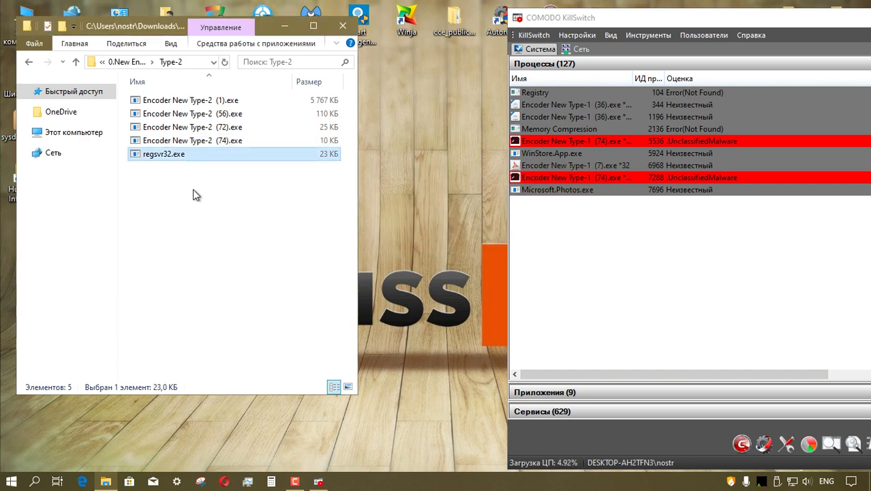
{"action": "right_click", "coordinate": [176, 157]}
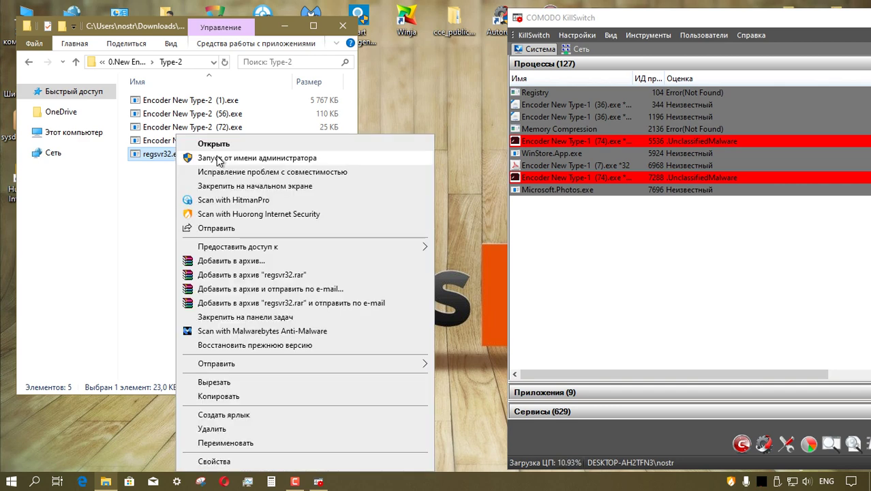
{"action": "left_click", "coordinate": [218, 158]}
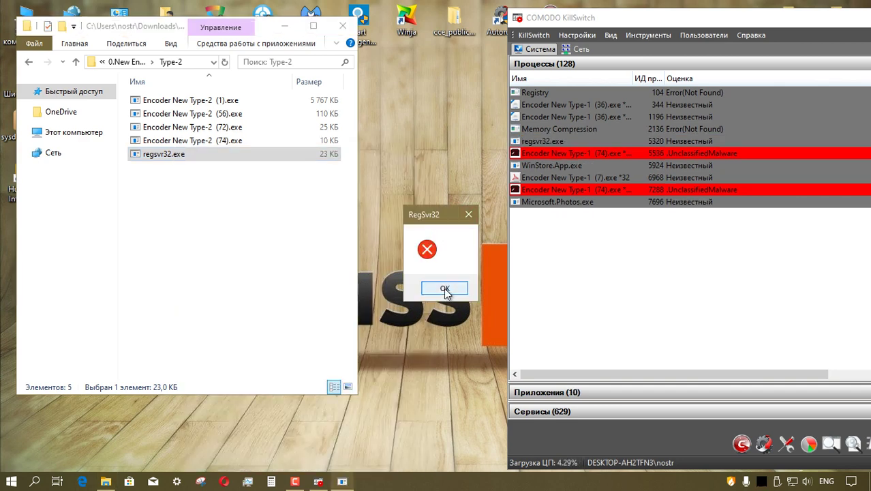
{"action": "left_click", "coordinate": [444, 289]}
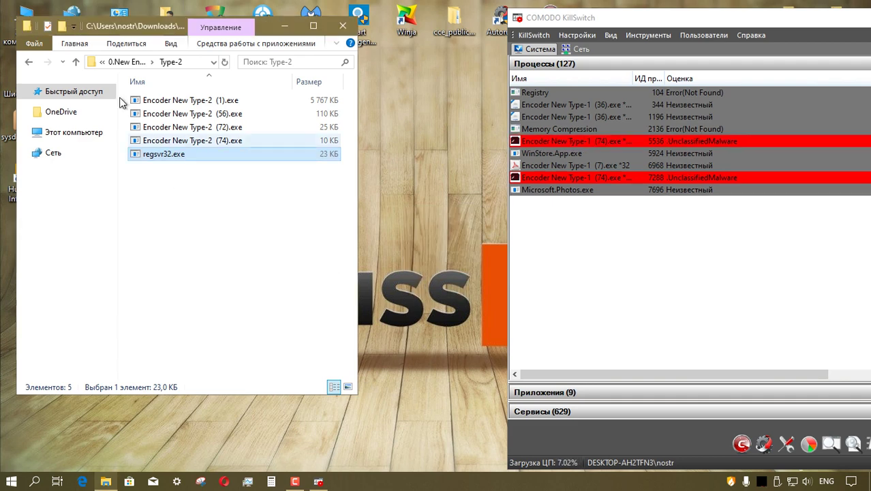
- Open the 5.RansomWare folder, run RansomWare (1).exe as administrator, and select the code field on its lock screen
{"action": "key", "text": "BackSpace"}
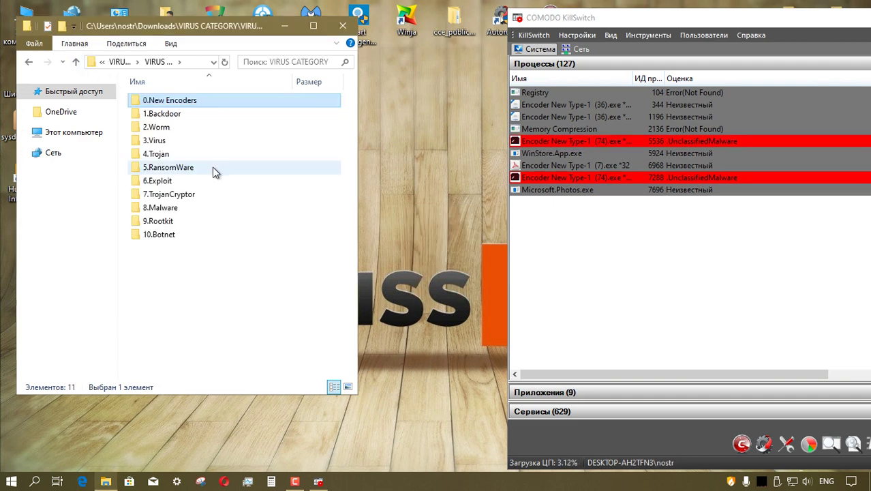
{"action": "double_click", "coordinate": [213, 167]}
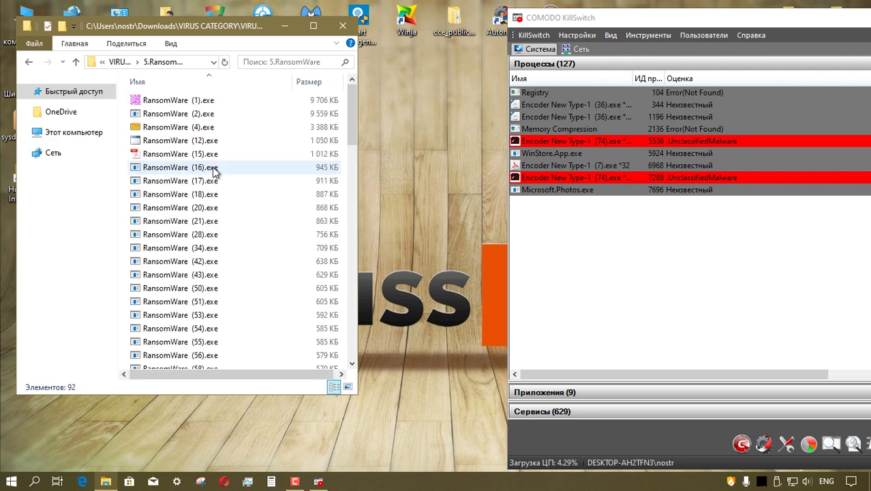
{"action": "right_click", "coordinate": [204, 103]}
{"action": "left_click", "coordinate": [247, 124]}
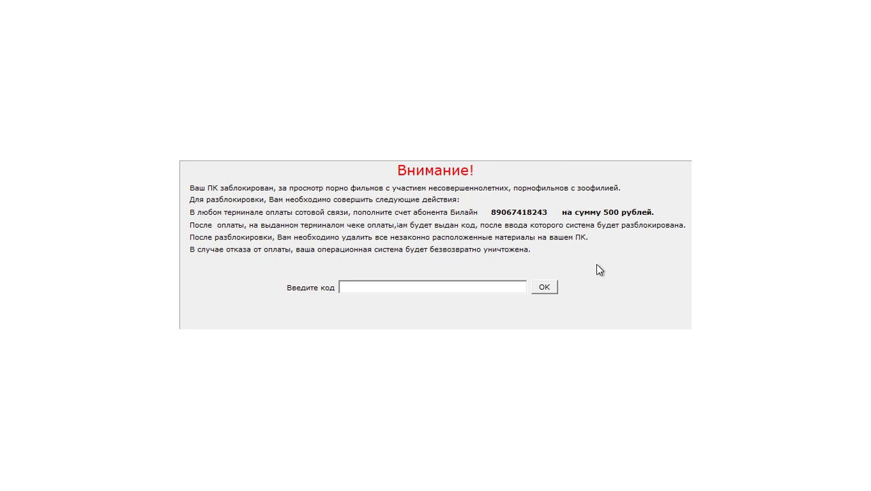
{"action": "left_click", "coordinate": [450, 287]}
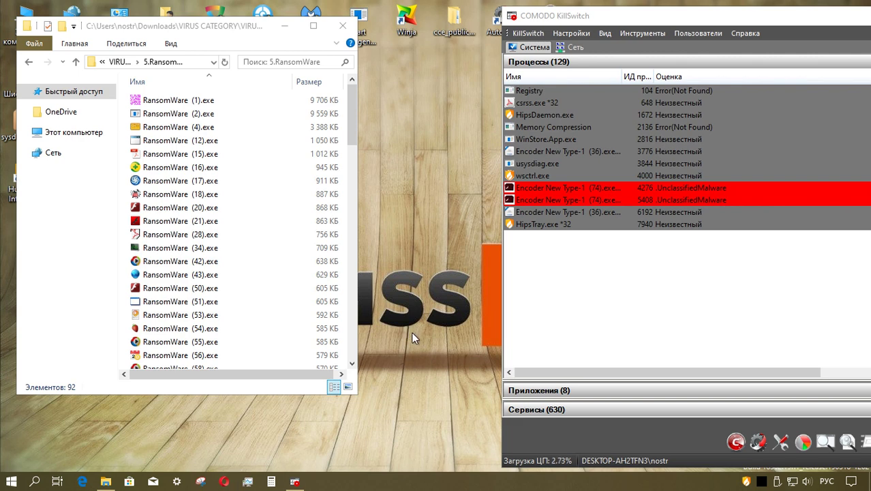
- Run RansomWare (2).exe as administrator and deny its write to the Winlogon Shell registry item
{"action": "key", "text": "alt+shift"}
{"action": "left_click", "coordinate": [205, 114]}
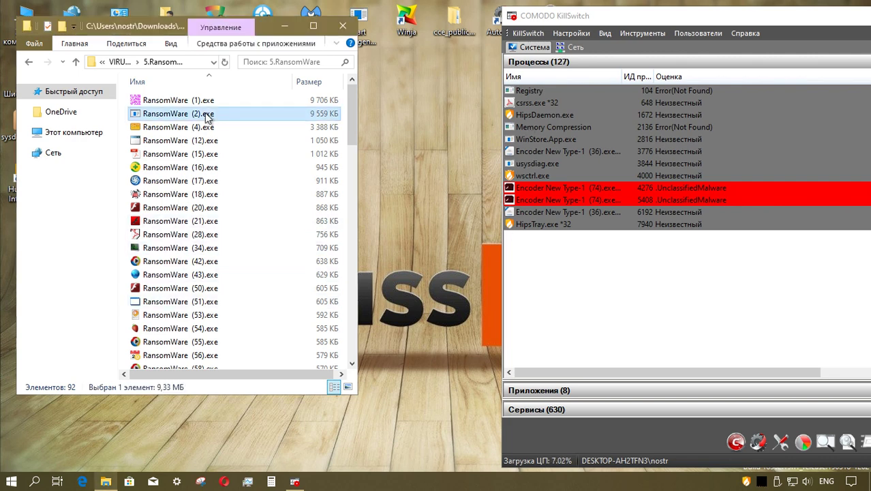
{"action": "right_click", "coordinate": [207, 117]}
{"action": "left_click", "coordinate": [225, 121]}
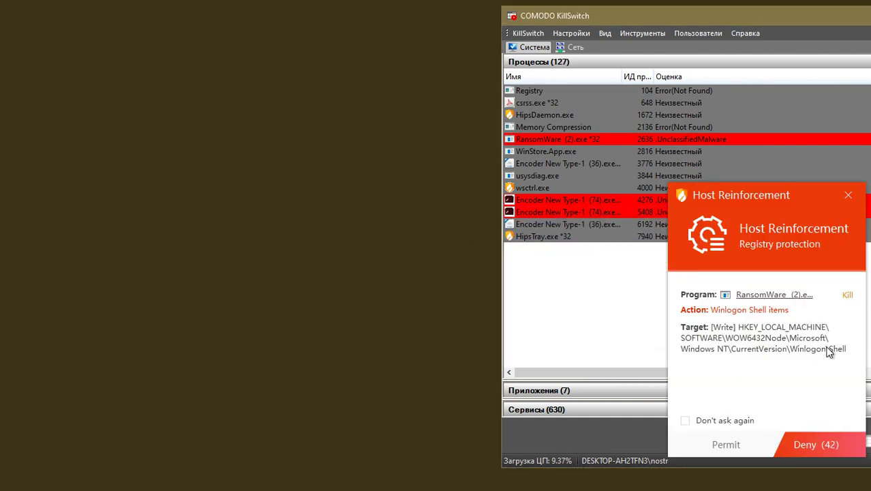
{"action": "left_click", "coordinate": [810, 447]}
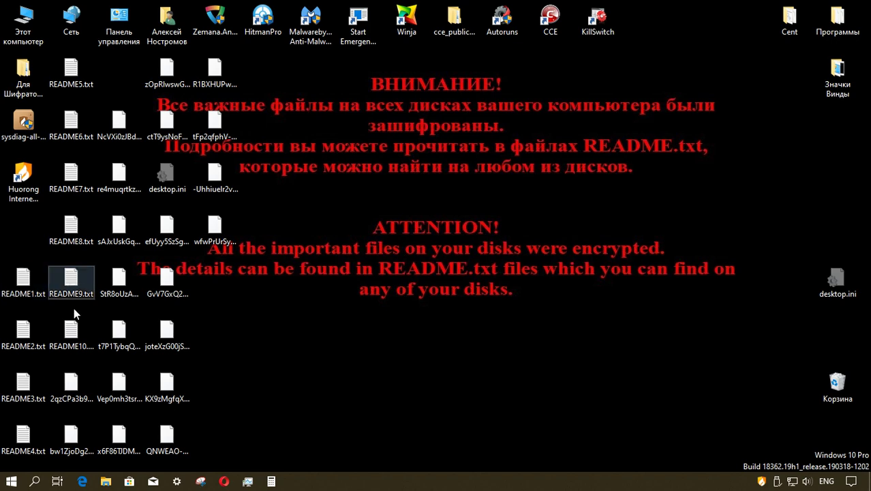
- Open README1.txt from the desktop, read through the ransom note and close it
{"action": "double_click", "coordinate": [24, 283]}
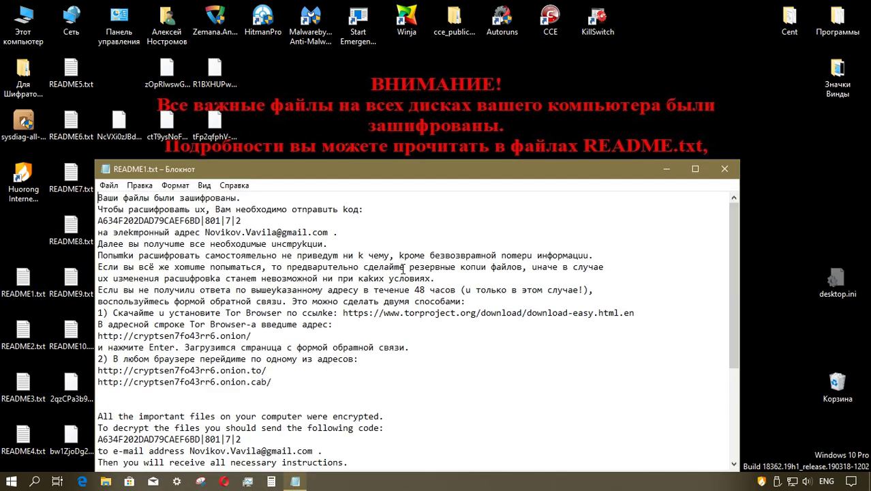
{"action": "left_click_drag", "start_coordinate": [356, 172], "coordinate": [347, 22]}
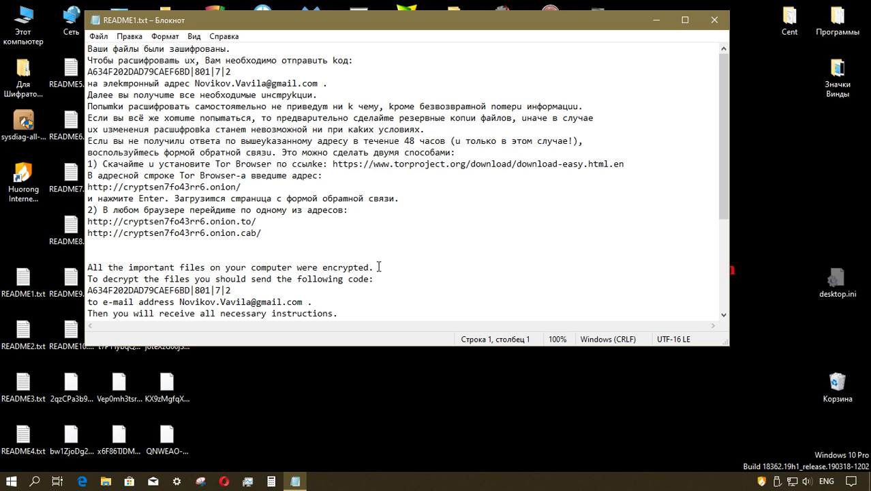
{"action": "scroll", "coordinate": [385, 262], "scroll_direction": "down", "scroll_amount": 4}
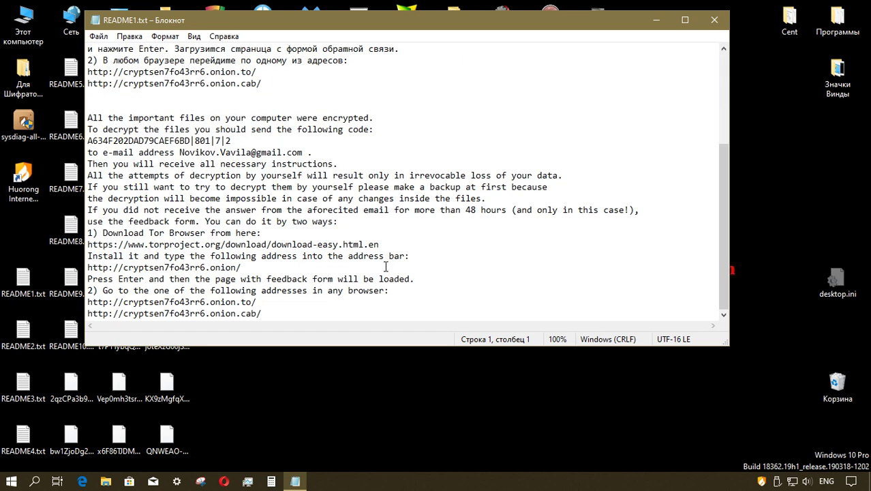
{"action": "scroll", "coordinate": [402, 263], "scroll_direction": "up", "scroll_amount": 5}
{"action": "left_click", "coordinate": [714, 20]}
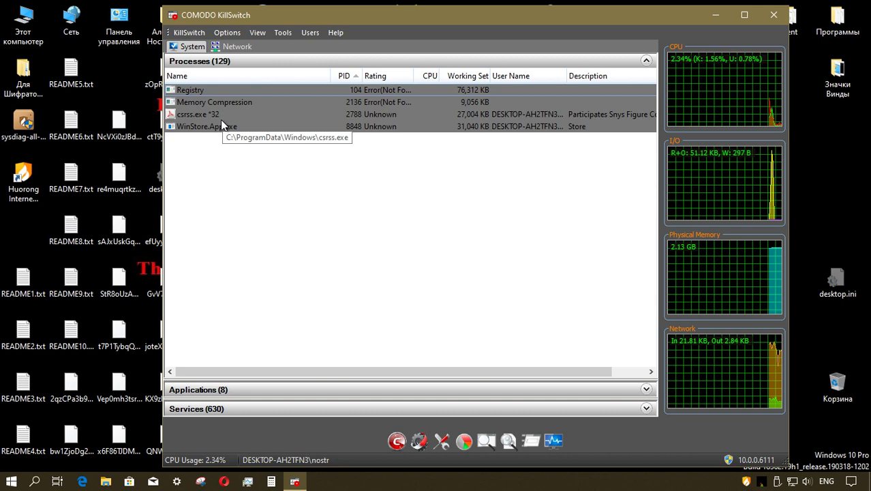
- Minimize KillSwitch, open Huorong Internet Security and start a Full Scan from its Anti-Virus section
{"action": "left_click", "coordinate": [715, 14]}
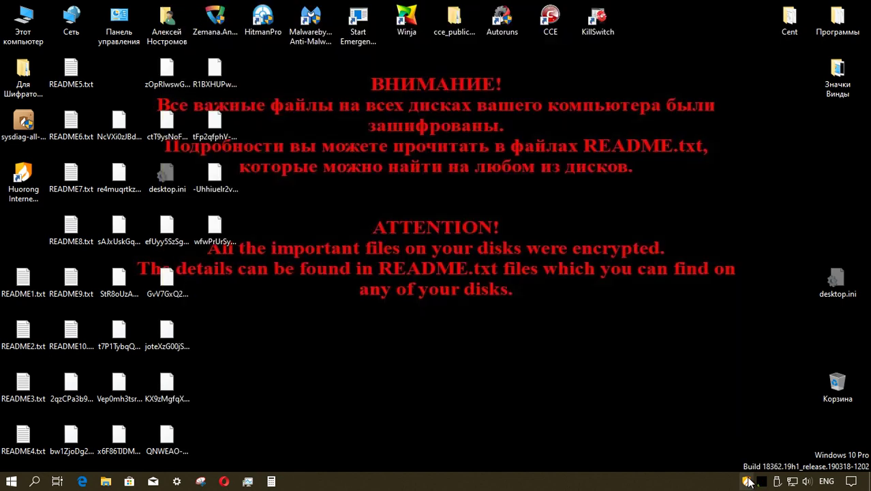
{"action": "left_click", "coordinate": [748, 481]}
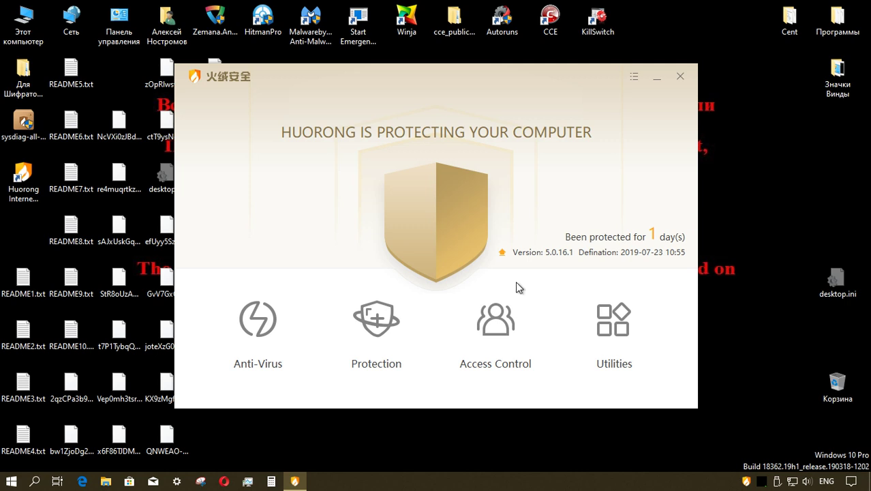
{"action": "left_click", "coordinate": [260, 344]}
{"action": "left_click", "coordinate": [308, 337]}
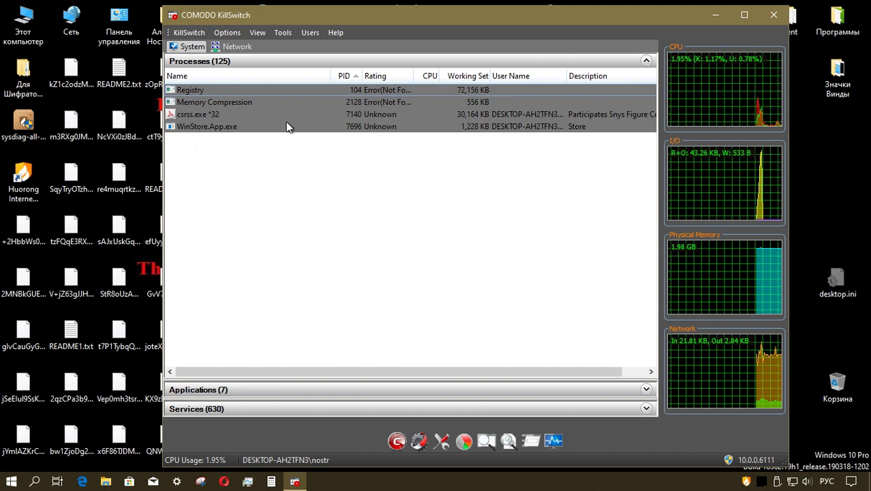
- Minimize KillSwitch, bring up the Huorong window to check it and close it again
{"action": "left_click", "coordinate": [716, 14]}
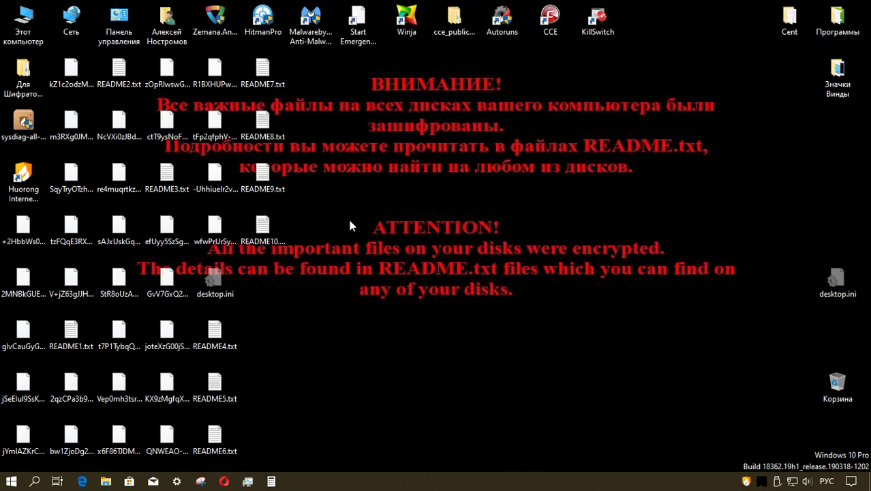
{"action": "left_click", "coordinate": [747, 482]}
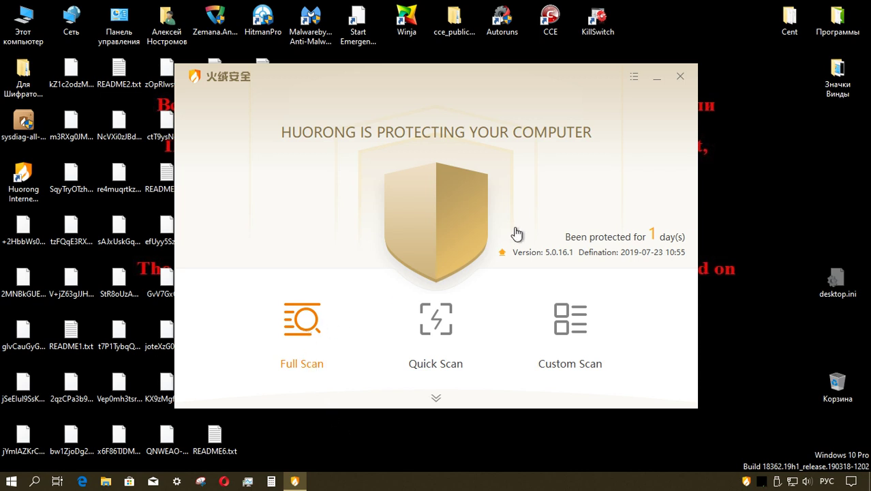
{"action": "left_click", "coordinate": [681, 77]}
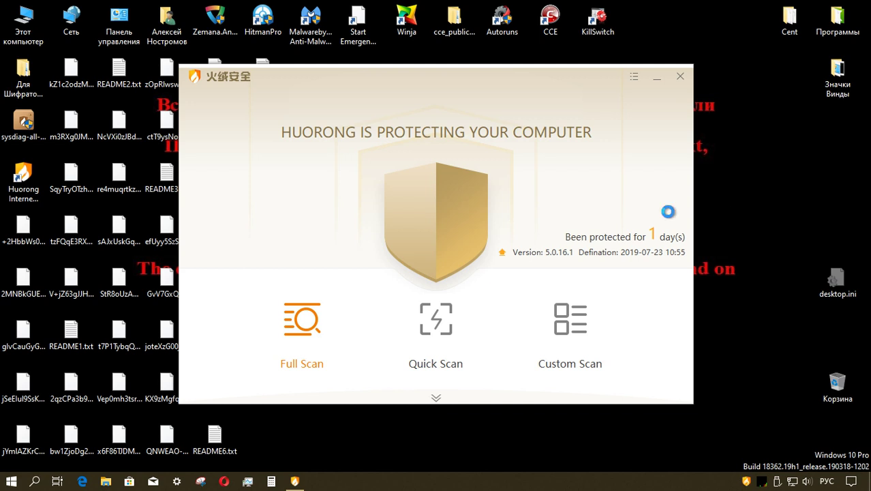
- Open the Архивы folder inside Для Шифраторов on the desktop to check its files for encryption
{"action": "double_click", "coordinate": [23, 71]}
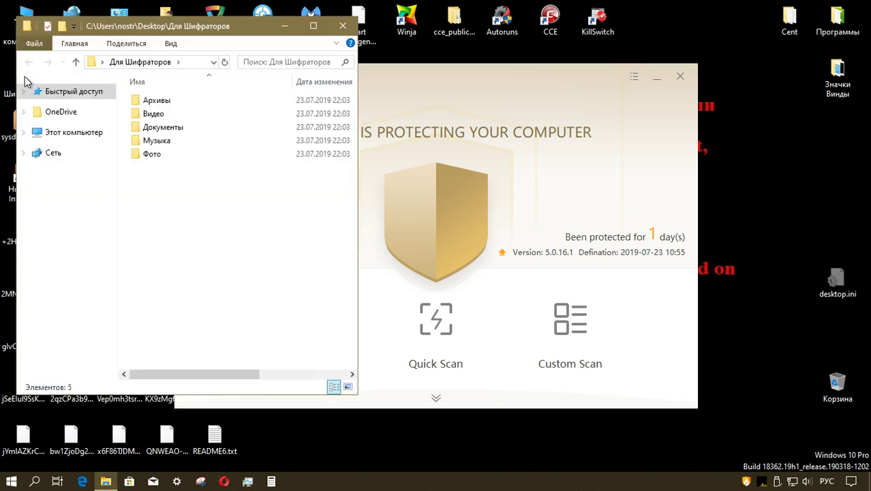
{"action": "double_click", "coordinate": [204, 101]}
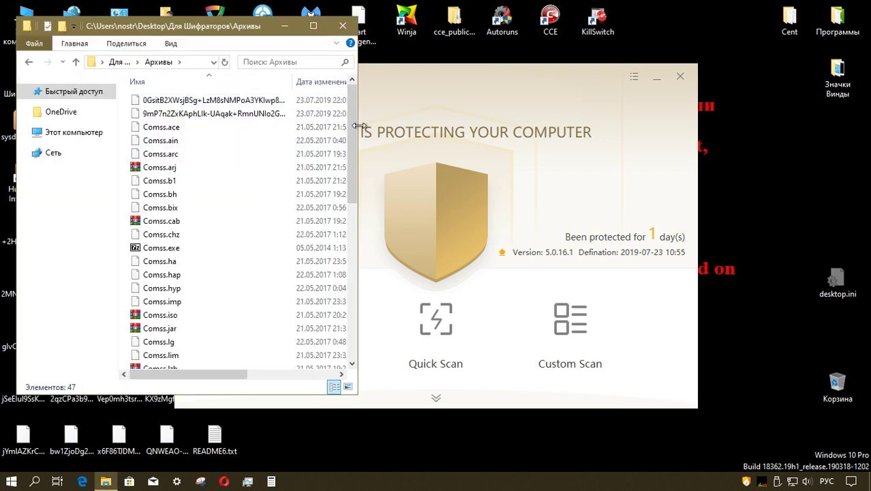
- Look through the Архивы, Видео and Документы folders inside Для Шифраторов to check which files were encrypted
{"action": "left_click_drag", "start_coordinate": [352, 136], "coordinate": [345, 295]}
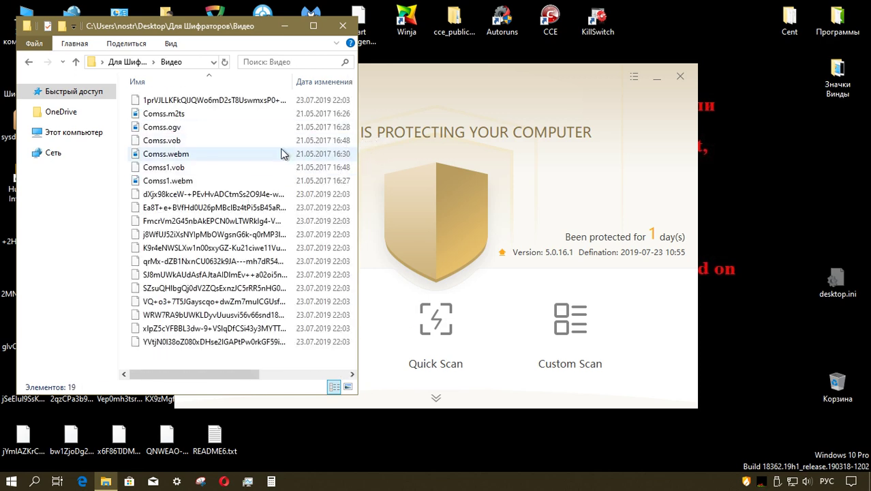
{"action": "key", "text": "alt+Up"}
{"action": "left_click", "coordinate": [157, 128]}
{"action": "double_click", "coordinate": [156, 128]}
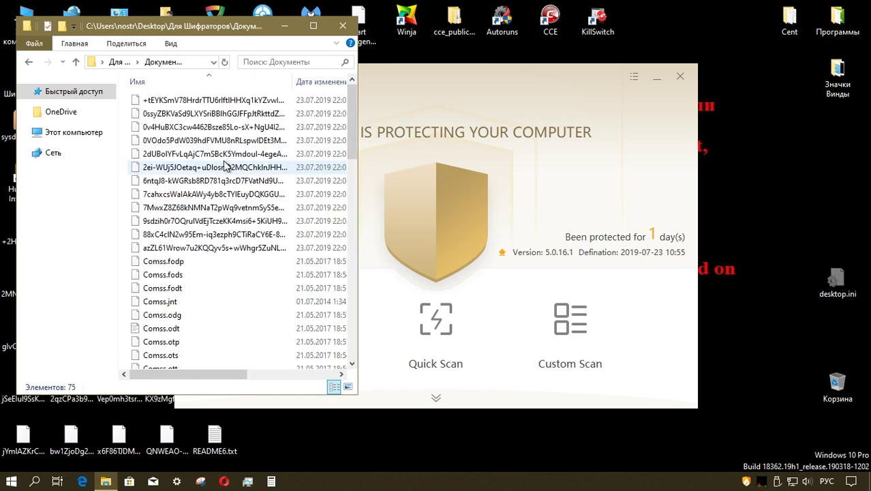
{"action": "scroll", "coordinate": [230, 170], "scroll_direction": "down", "scroll_amount": 10}
{"action": "key", "text": "alt+Up"}
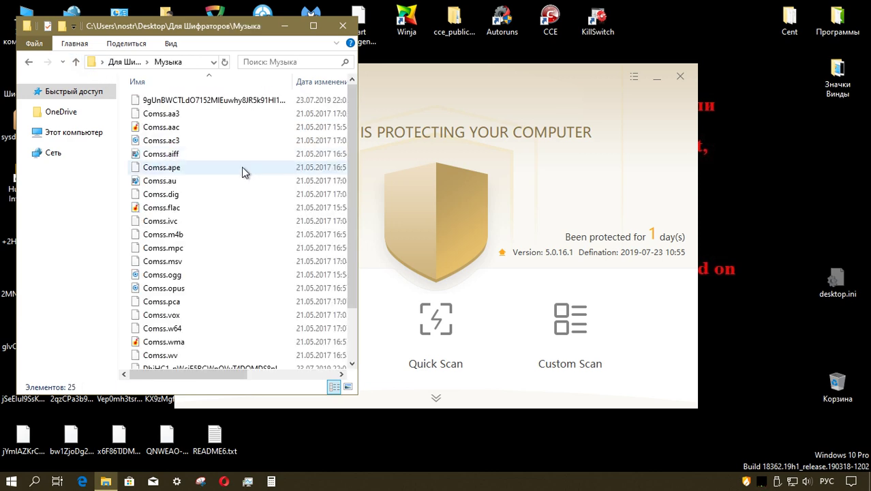
- Look through the Музыка folder for encrypted files and return to Для Шифраторов
{"action": "scroll", "coordinate": [246, 174], "scroll_direction": "down", "scroll_amount": 2}
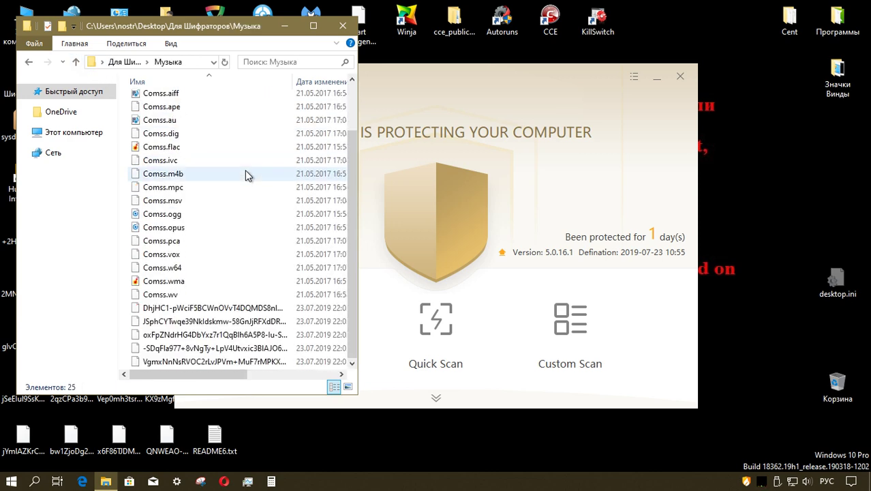
{"action": "scroll", "coordinate": [247, 175], "scroll_direction": "up", "scroll_amount": 2}
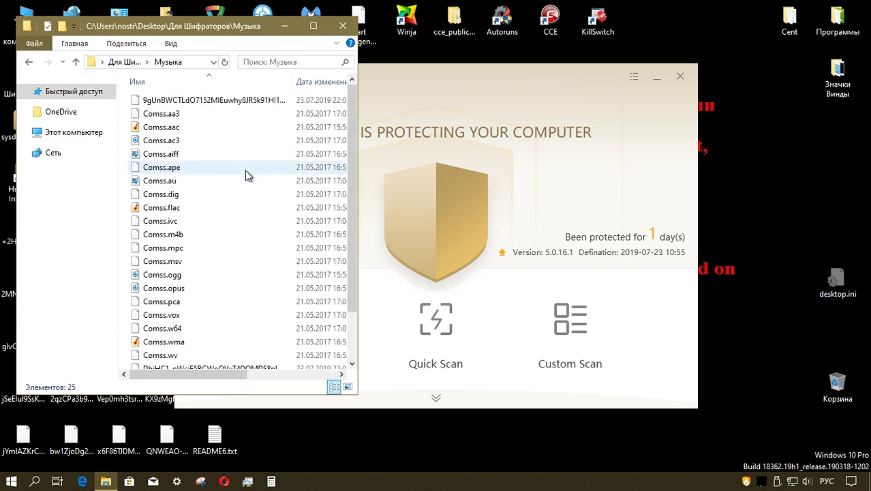
{"action": "left_click", "coordinate": [76, 61]}
- Open the Фото folder, check its files for encryption and view them as large thumbnails
{"action": "double_click", "coordinate": [175, 156]}
{"action": "scroll", "coordinate": [226, 155], "scroll_direction": "down", "scroll_amount": 3}
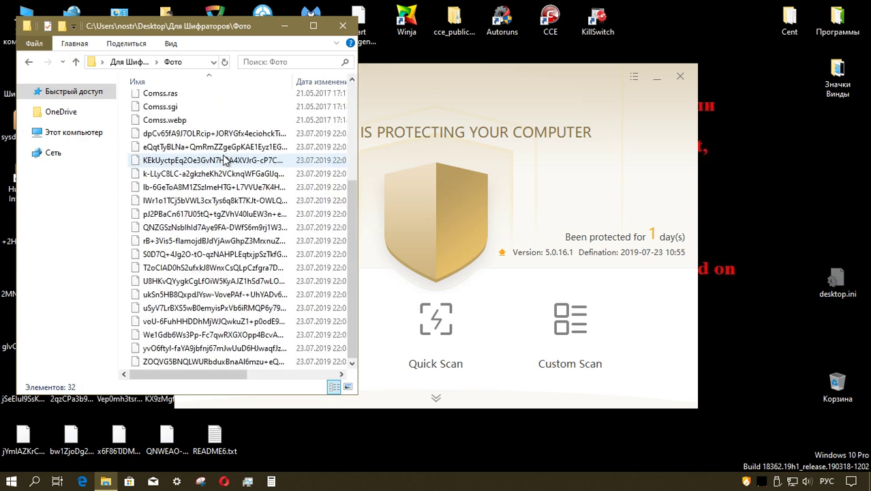
{"action": "scroll", "coordinate": [225, 155], "scroll_direction": "up", "scroll_amount": 3}
{"action": "left_click", "coordinate": [347, 387]}
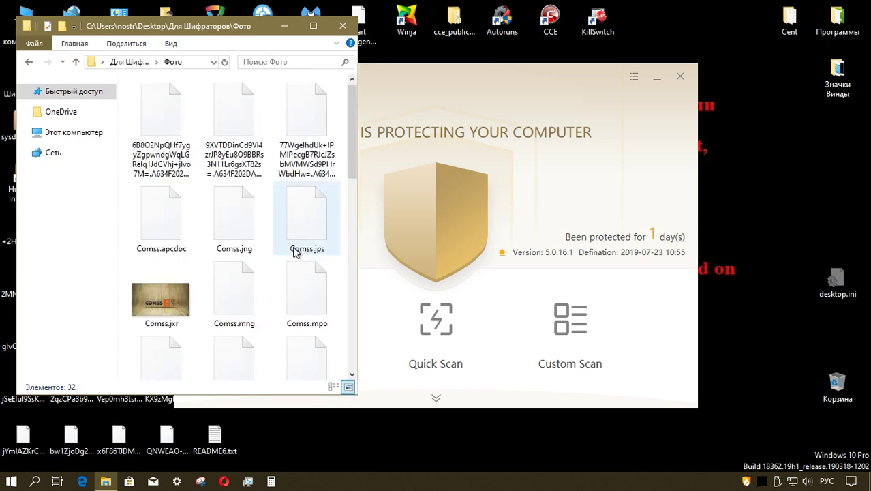
{"action": "scroll", "coordinate": [297, 253], "scroll_direction": "down", "scroll_amount": 5}
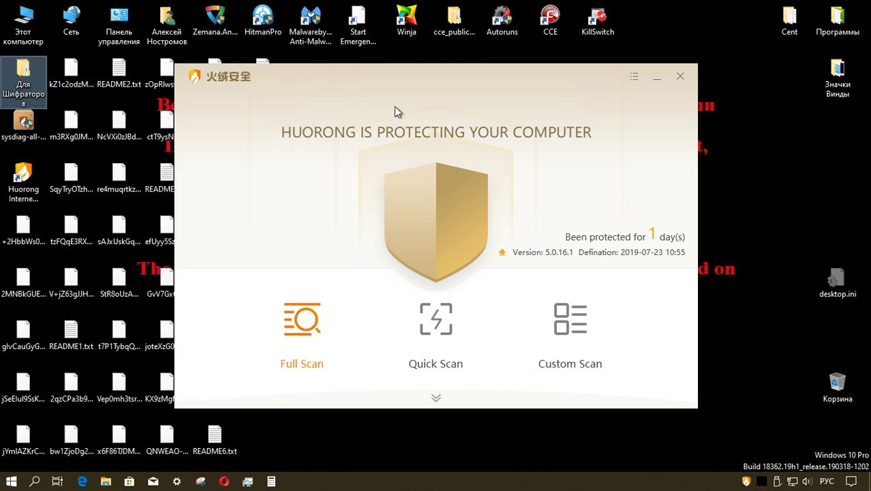
- Launch Zemana AntiMalware from the desktop and open the Downloads folder in the user's profile folder
{"action": "double_click", "coordinate": [215, 22]}
{"action": "double_click", "coordinate": [166, 21]}
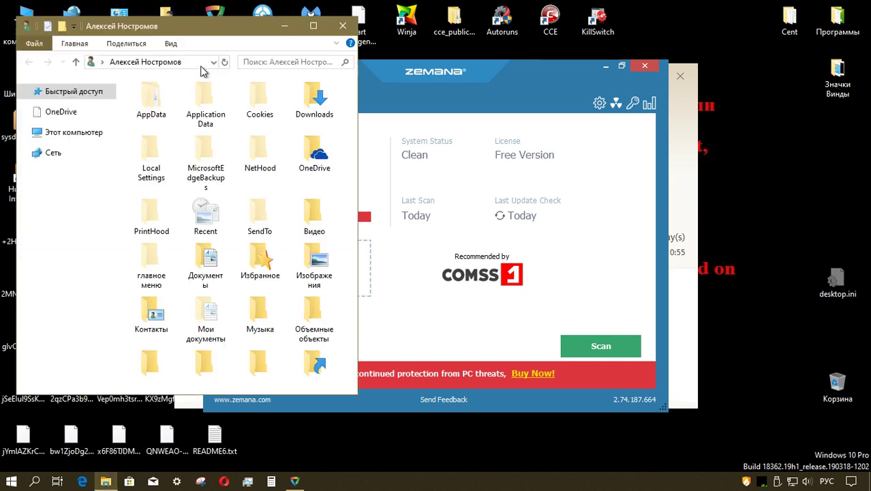
{"action": "double_click", "coordinate": [313, 99]}
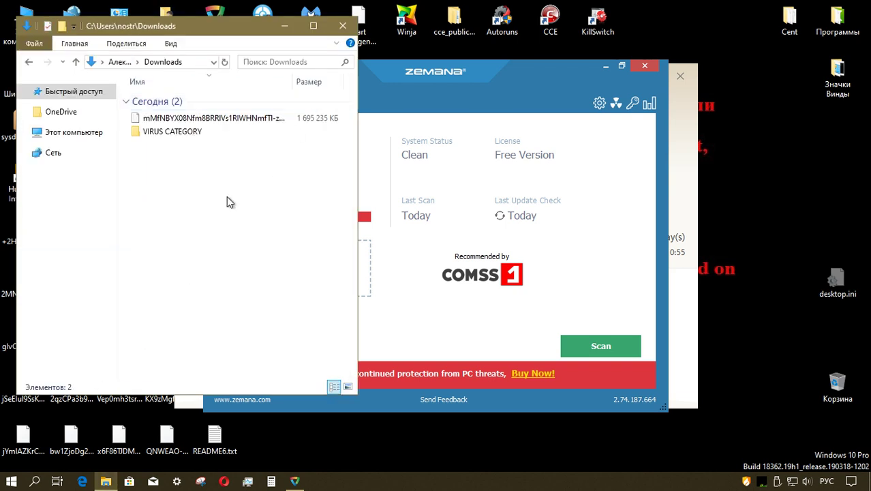
- Delete the encrypted file and the VIRUS CATEGORY folder from Downloads and close the folder window
{"action": "left_click", "coordinate": [197, 120]}
{"action": "left_click", "coordinate": [197, 119]}
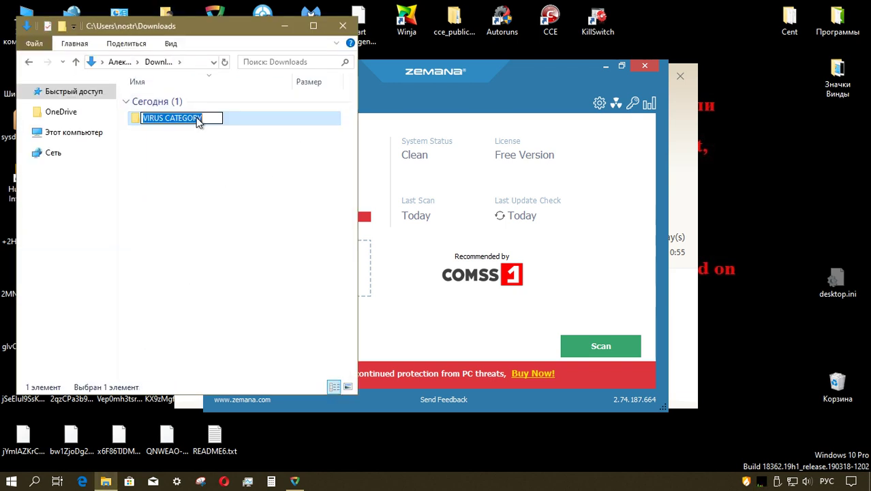
{"action": "left_click", "coordinate": [191, 140]}
{"action": "right_click", "coordinate": [181, 117]}
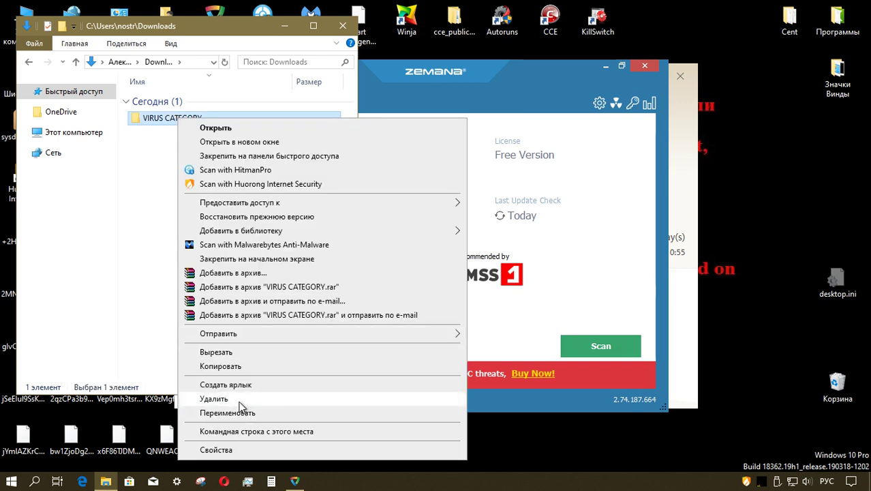
{"action": "left_click", "coordinate": [239, 403]}
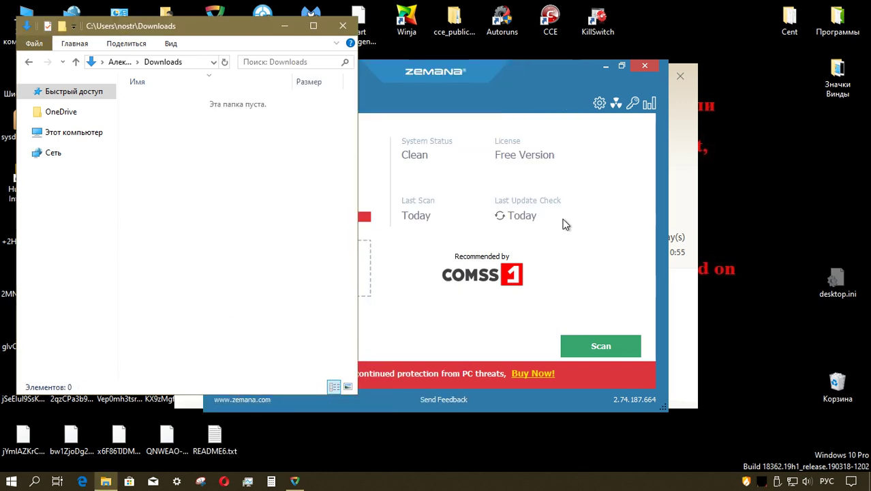
{"action": "left_click", "coordinate": [343, 25]}
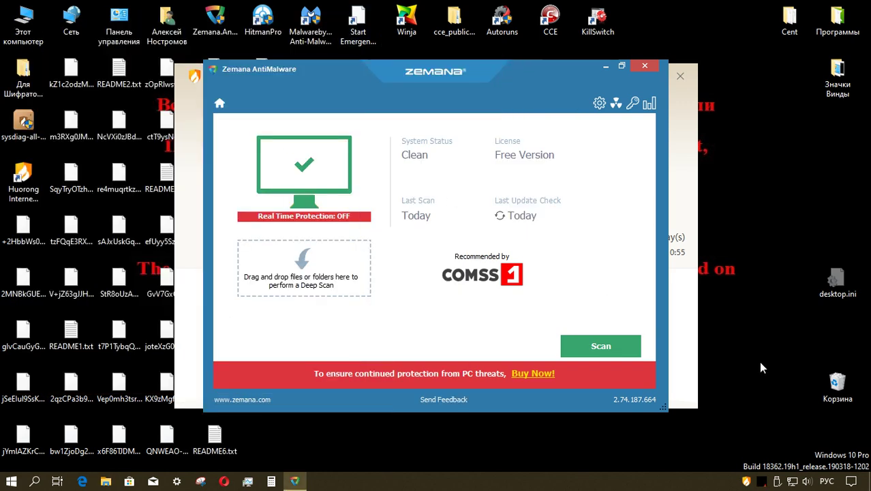
- Empty the Recycle Bin (Корзина), permanently deleting its contents
{"action": "right_click", "coordinate": [838, 386]}
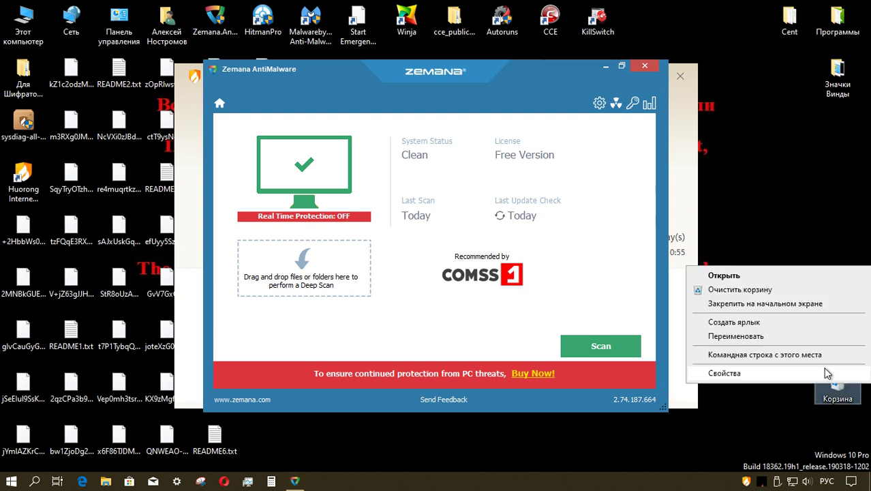
{"action": "left_click", "coordinate": [775, 291]}
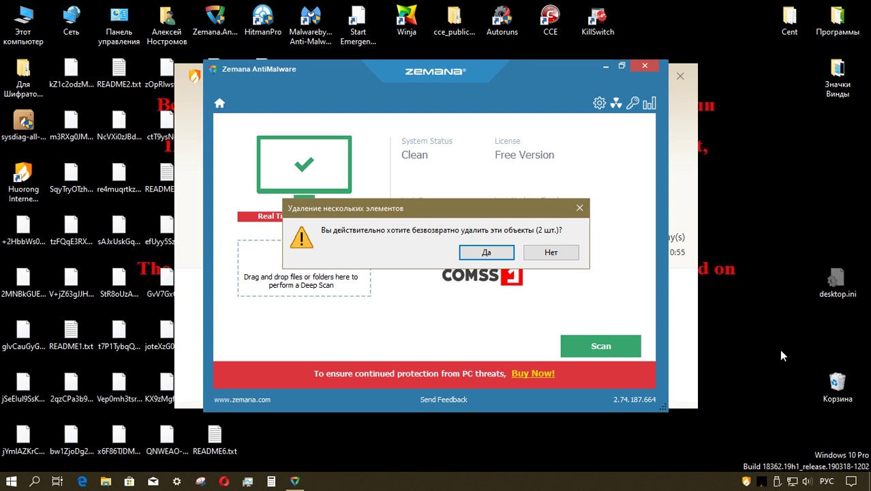
{"action": "key", "text": "Return"}
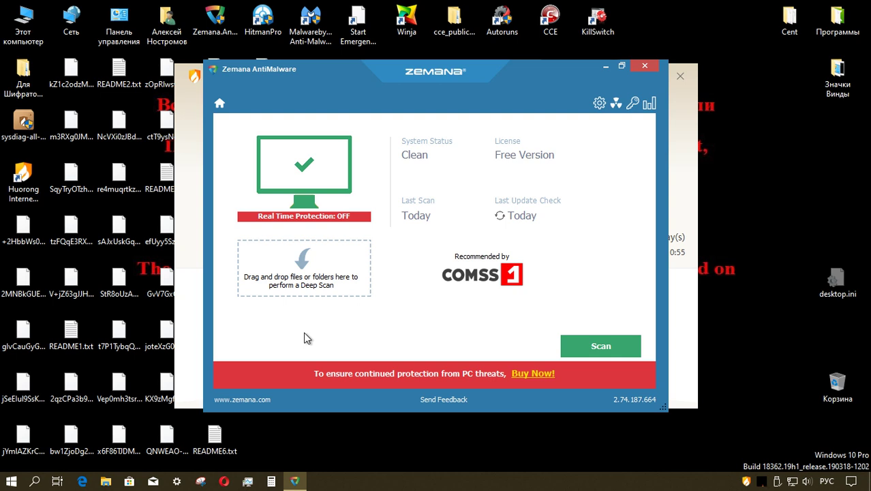
- Check the startup entries (Автозагрузка) in Task Manager and close it
{"action": "key", "text": "ctrl+shift+Escape"}
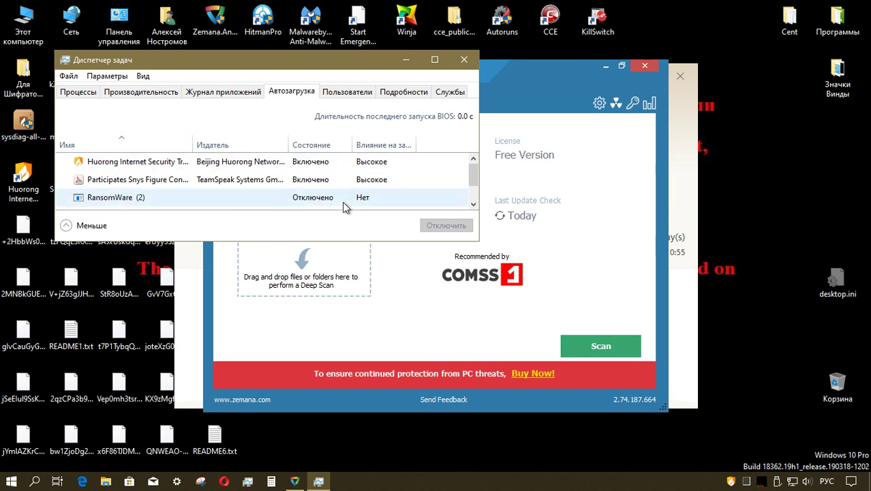
{"action": "key", "text": "alt+F4"}
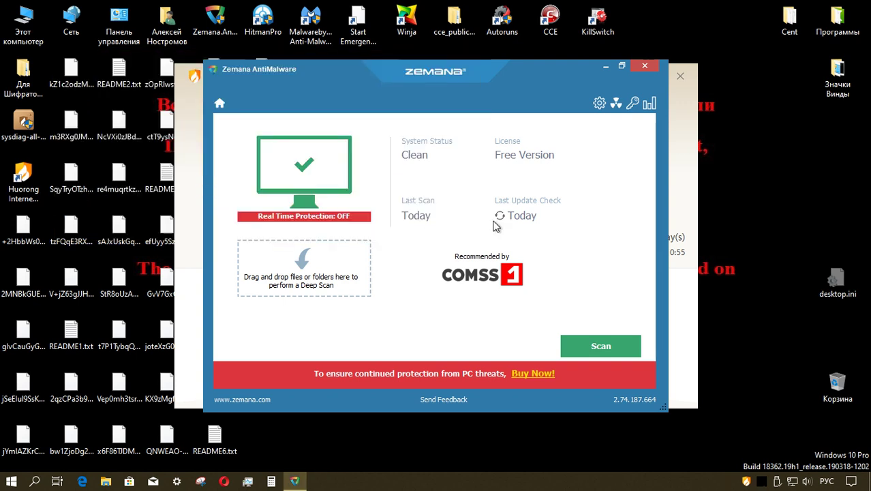
- Start scans in Zemana AntiMalware and HitmanPro, plus a quick scan (Быстрое сканирование) in Malwarebytes Anti-Malware
{"action": "left_click", "coordinate": [593, 346]}
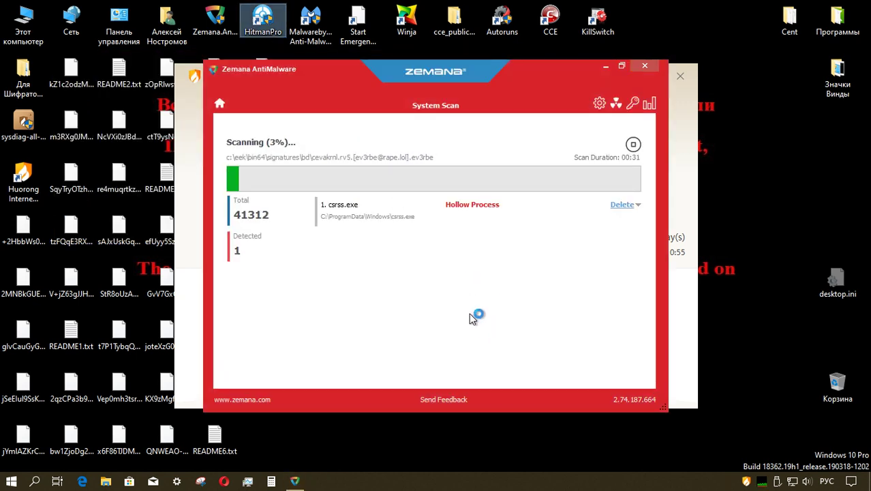
{"action": "key", "text": "Return"}
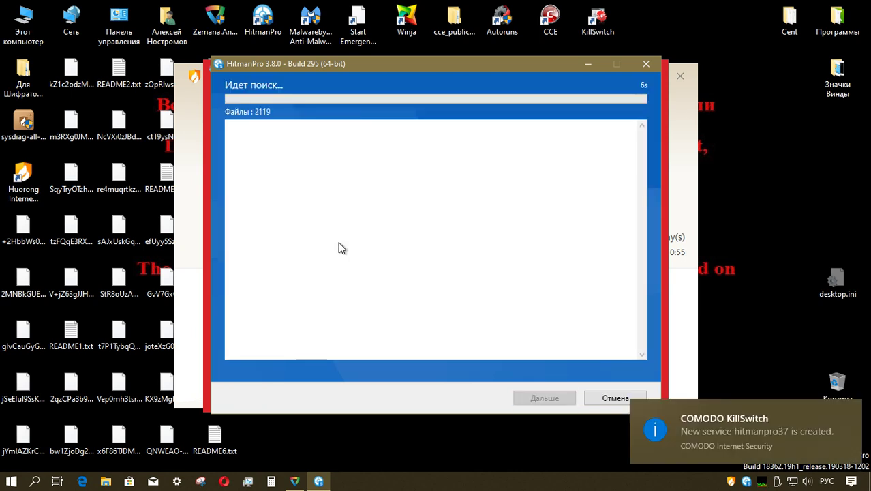
{"action": "double_click", "coordinate": [294, 25]}
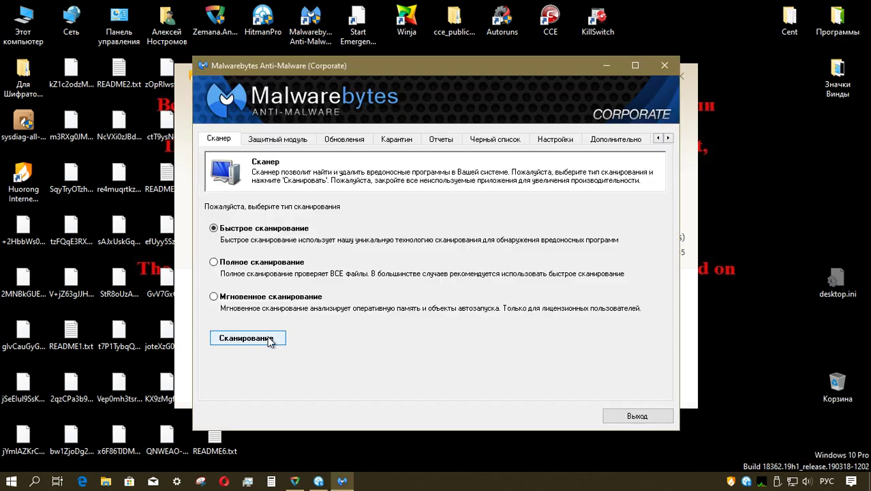
{"action": "left_click", "coordinate": [271, 338]}
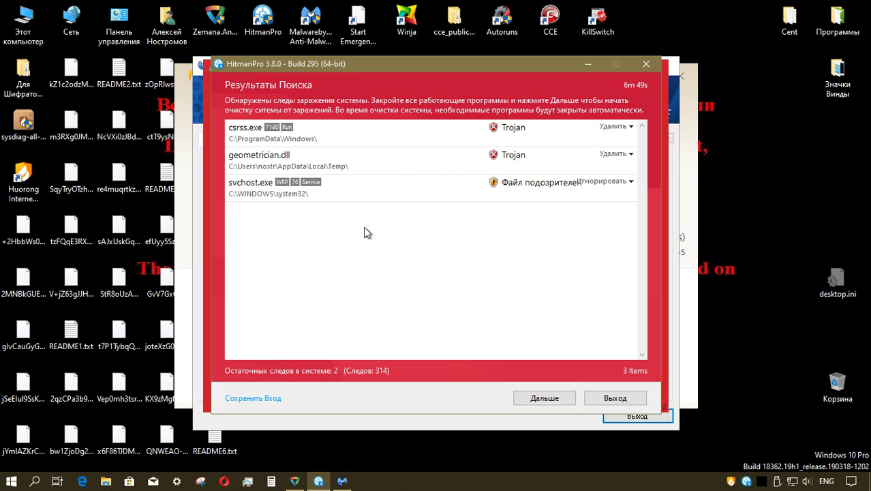
- Inspect the csrss.exe, geometrician.dll and svchost.exe detections in HitmanPro and the csrss.exe detection in Zemana AntiMalware
{"action": "left_click", "coordinate": [342, 136]}
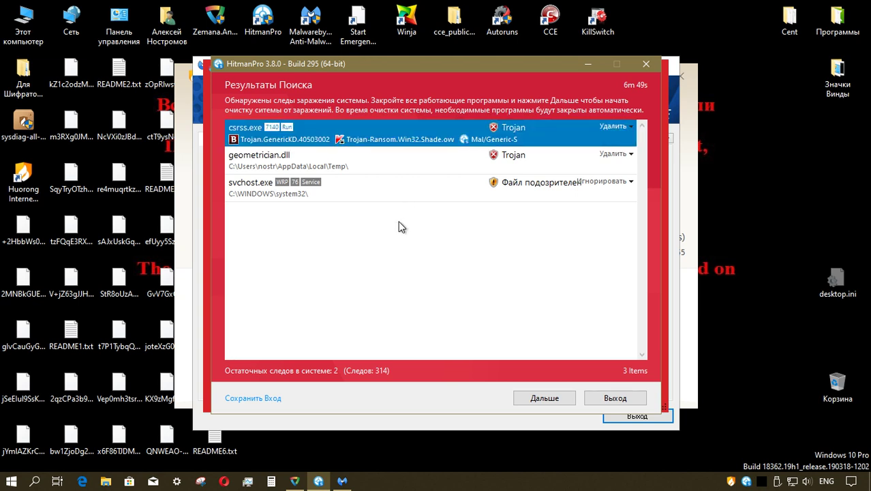
{"action": "left_click", "coordinate": [386, 160]}
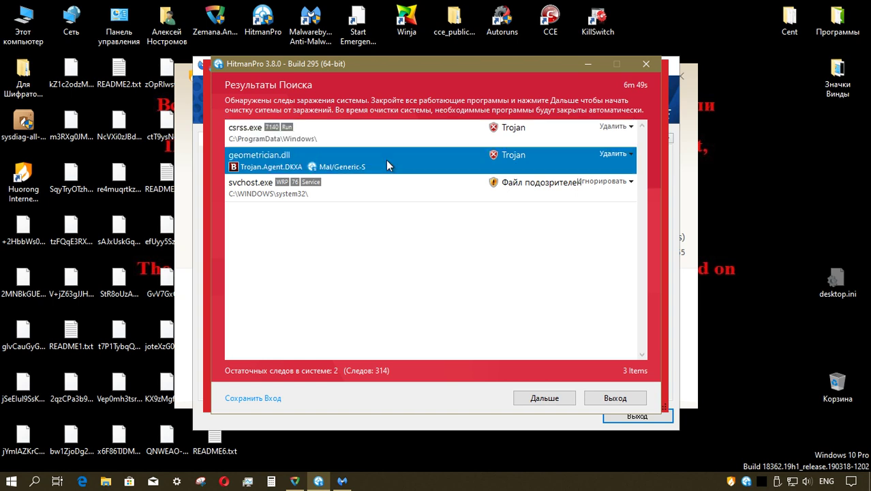
{"action": "left_click", "coordinate": [379, 139]}
{"action": "left_click", "coordinate": [391, 167]}
{"action": "left_click", "coordinate": [404, 196]}
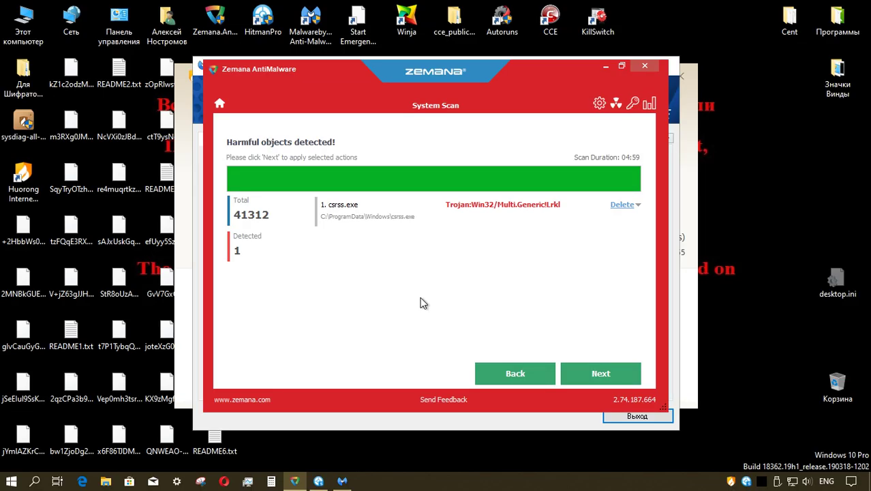
{"action": "left_click", "coordinate": [394, 214]}
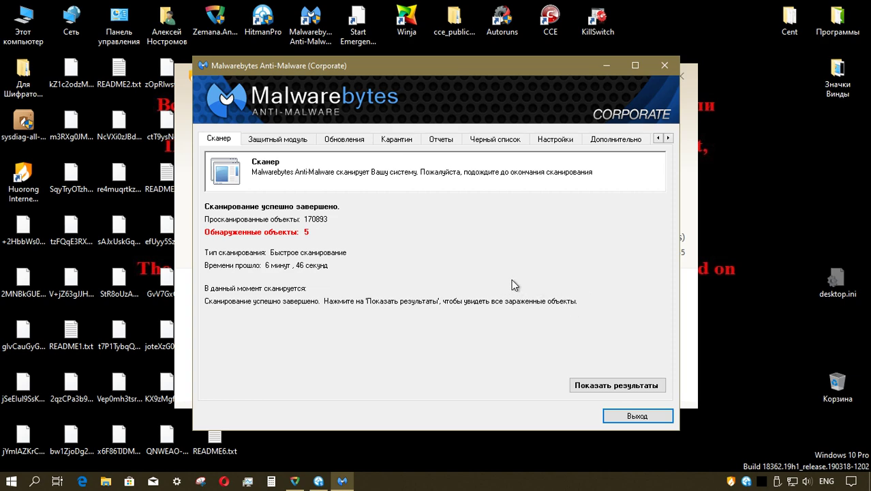
- Show the Malwarebytes scan results, sort them by category (Категория) and maximize the window
{"action": "left_click", "coordinate": [610, 385]}
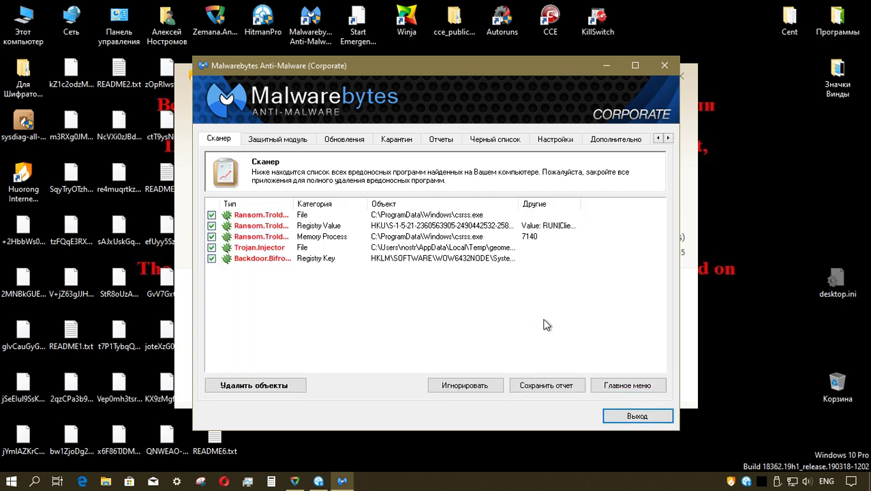
{"action": "left_click", "coordinate": [347, 204]}
{"action": "left_click", "coordinate": [634, 65]}
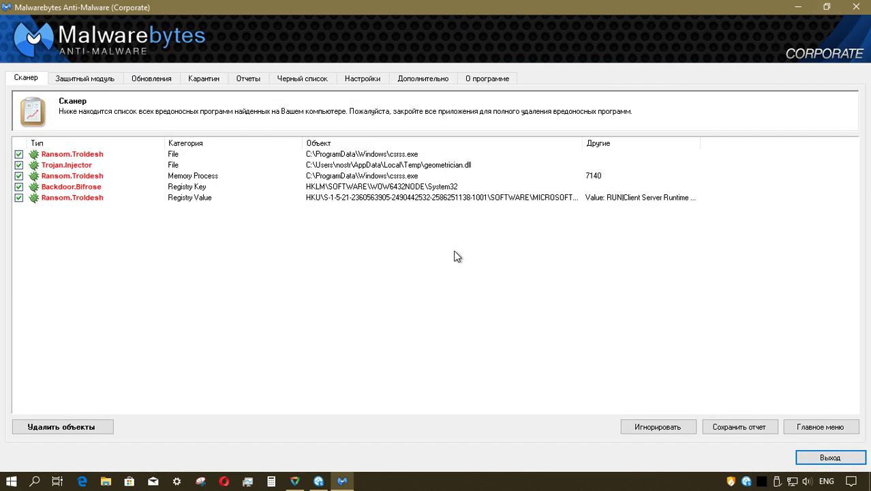
- Go through the Malwarebytes detections one by one, examining each object's threat type, category and location
{"action": "left_click", "coordinate": [191, 154]}
{"action": "left_click", "coordinate": [120, 168]}
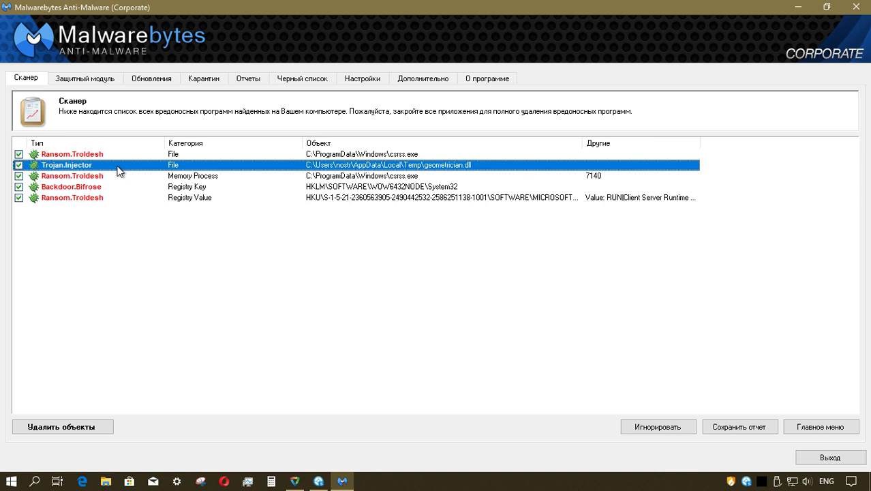
{"action": "left_click", "coordinate": [112, 178]}
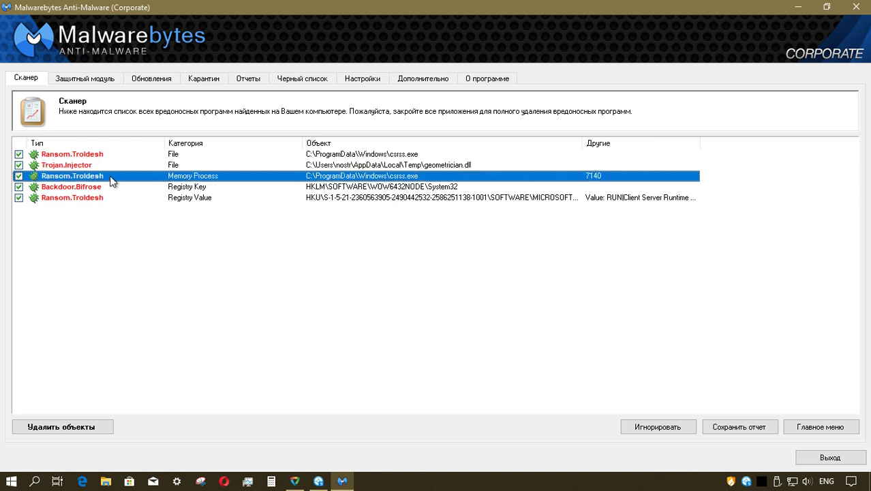
{"action": "left_click", "coordinate": [113, 187]}
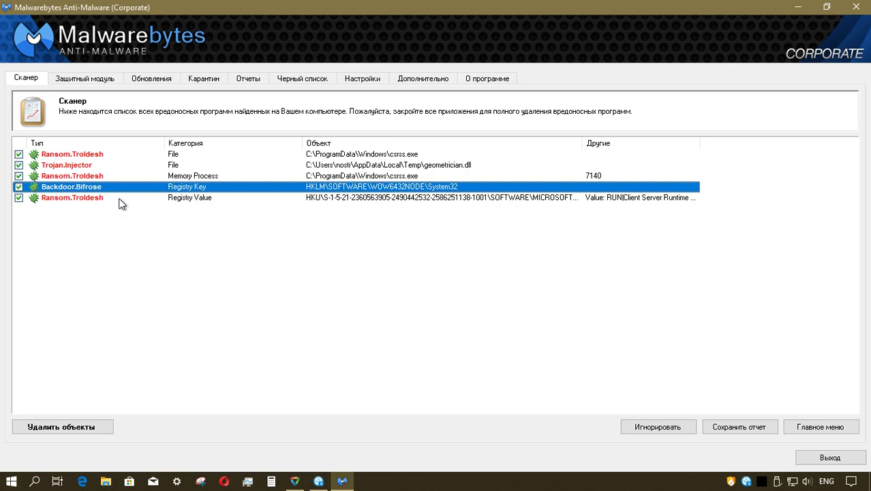
{"action": "left_click", "coordinate": [119, 198]}
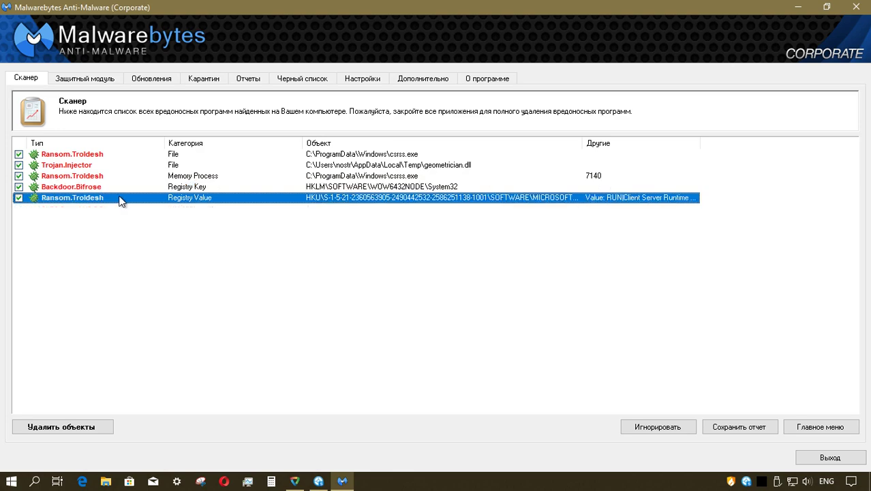